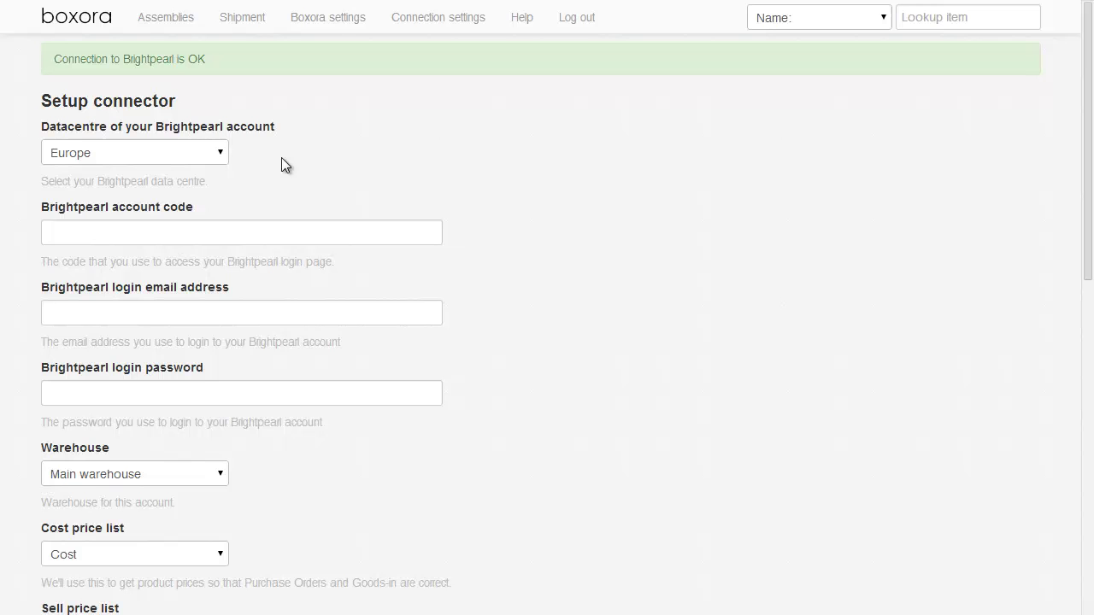
click(214, 152)
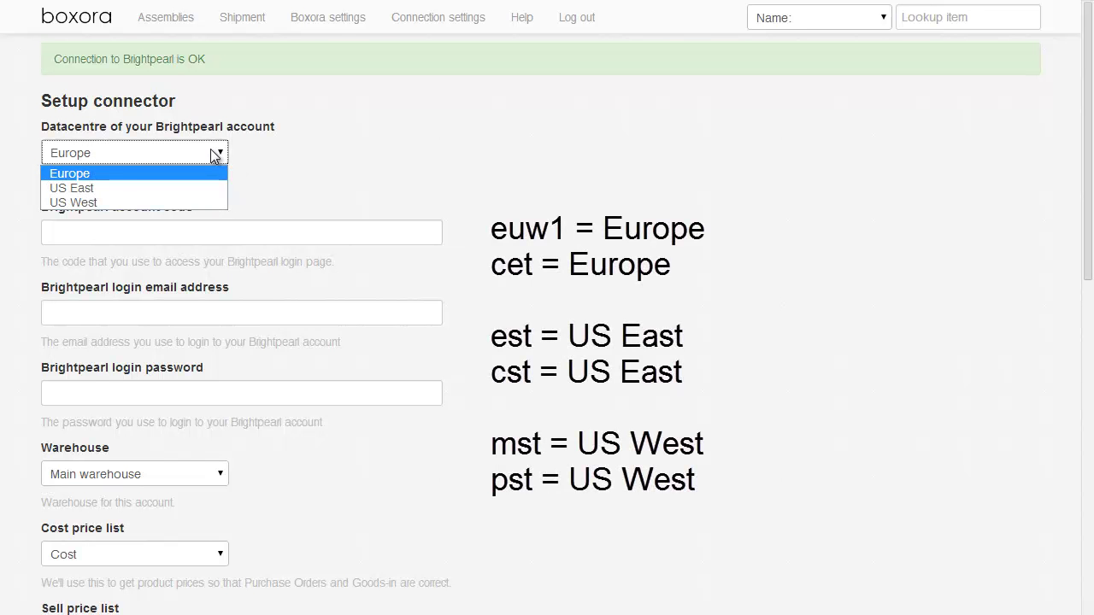
click(243, 149)
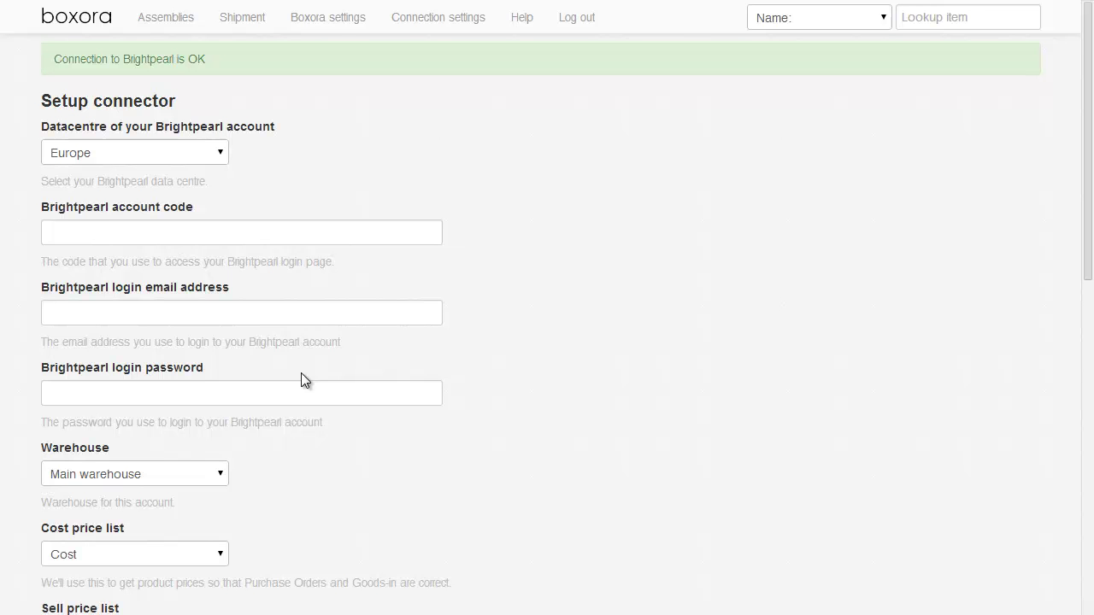
Scroll past the custom fields and open the shipment-scanning identifier dropdown to show EAN and UPC.
scroll(300, 373, down, 3)
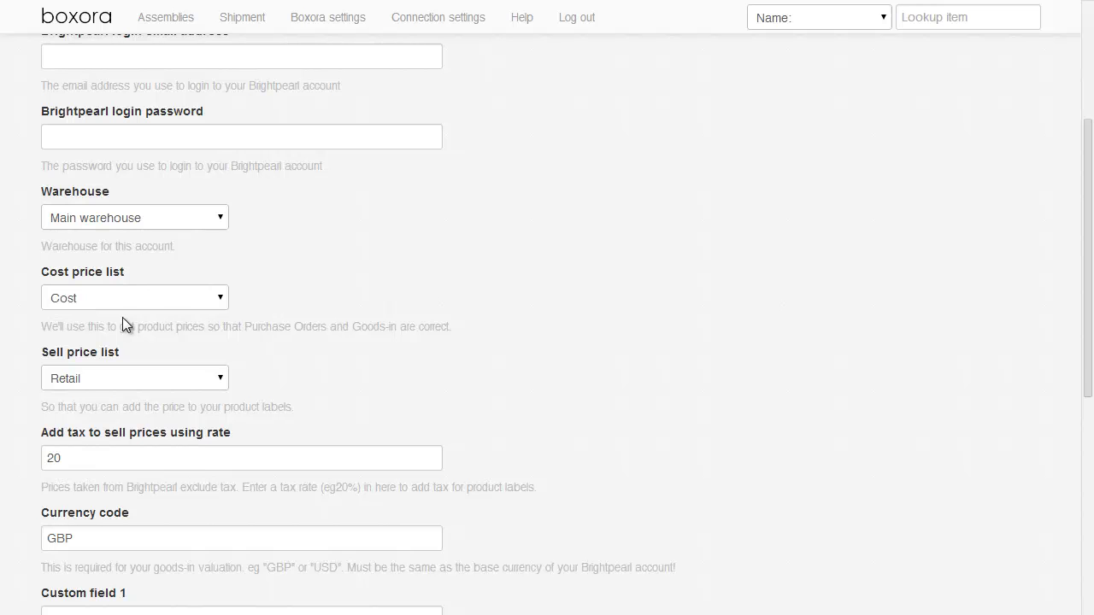
scroll(122, 317, down, 2)
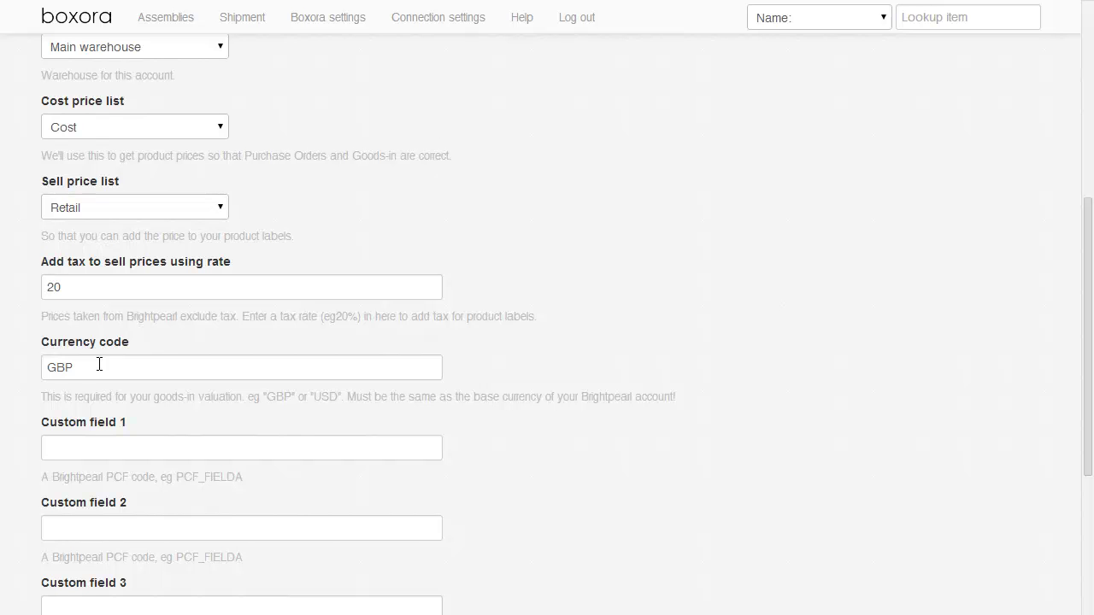
scroll(99, 364, down, 2)
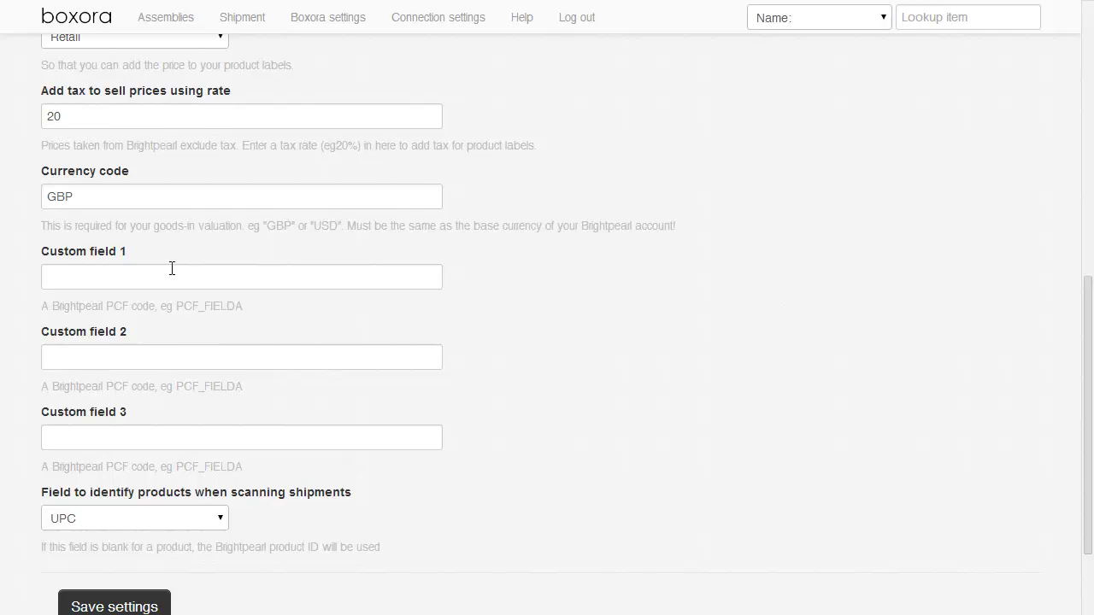
drag(176, 306, 259, 306)
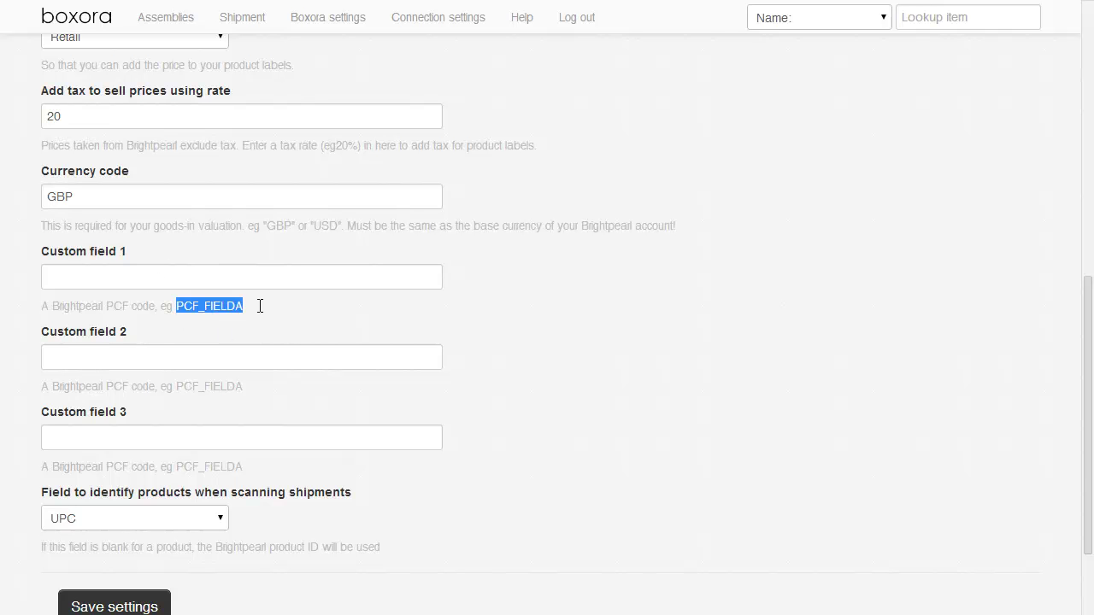
click(272, 305)
scroll(274, 306, down, 2)
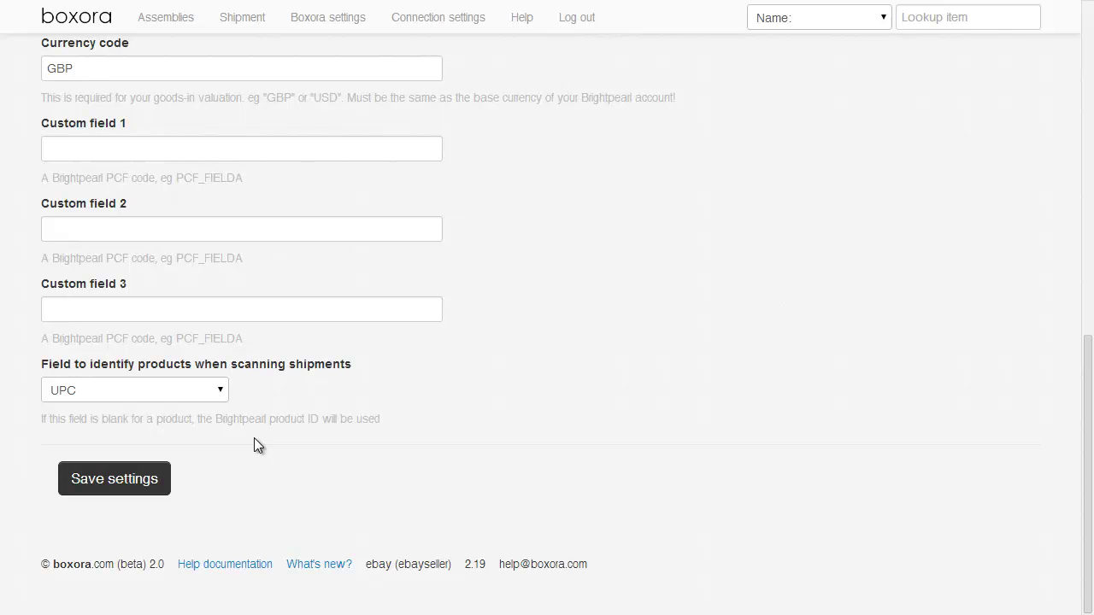
click(225, 392)
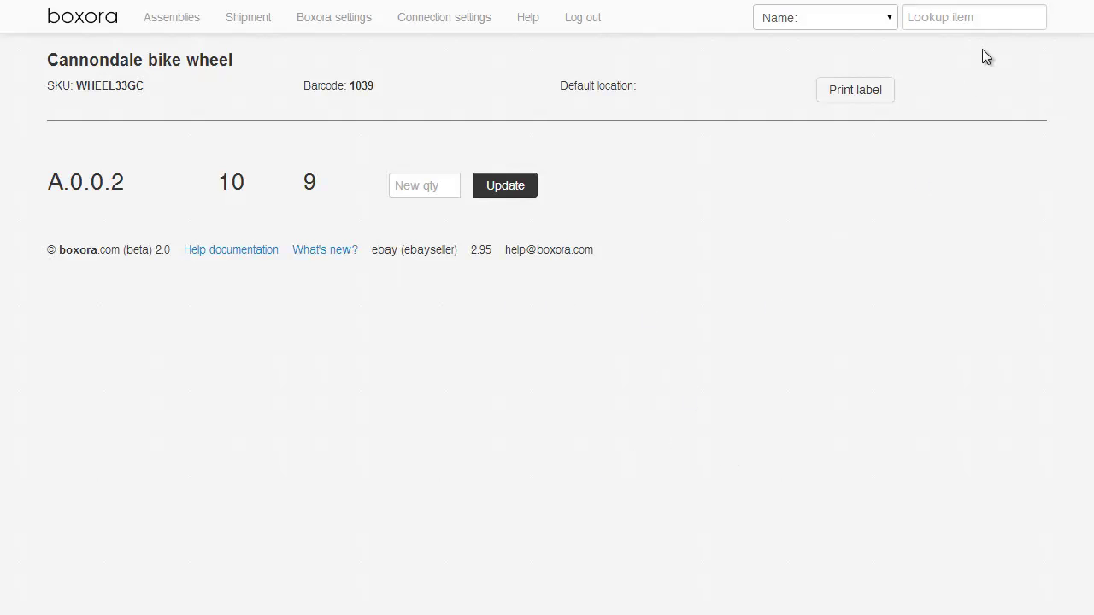
Print a barcode label for the Cannondale bike wheel item.
click(829, 105)
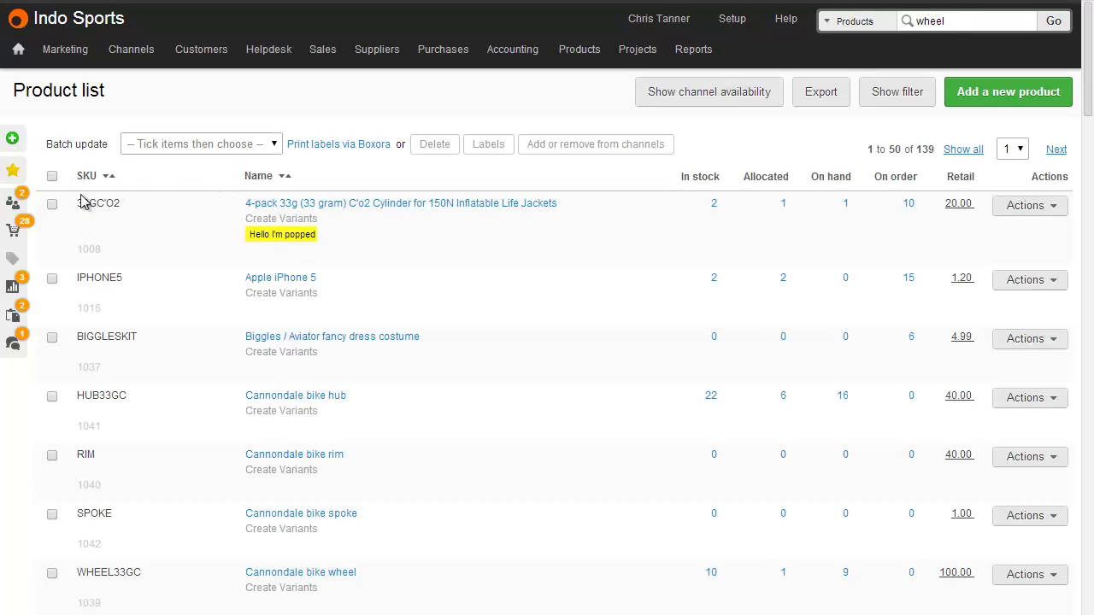
Tick the 33GC'O2 cylinder pack and IPHONE5 products in the product list.
click(52, 204)
click(52, 282)
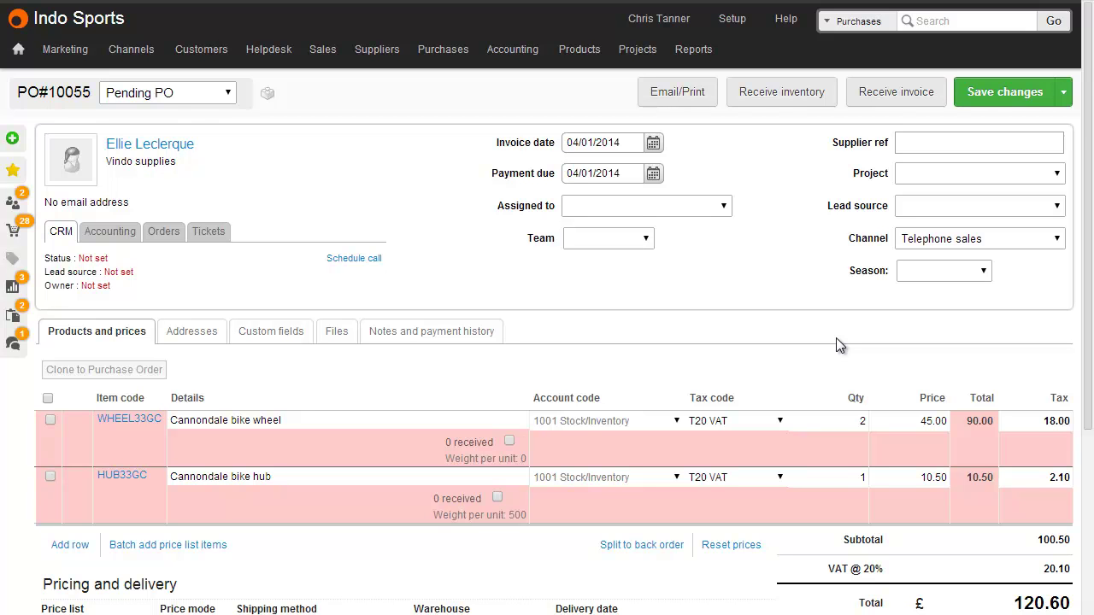
Tick the wheel and hub lines on PO 10055, set wheel quantity to 3, and get barcode labels.
click(50, 420)
click(51, 477)
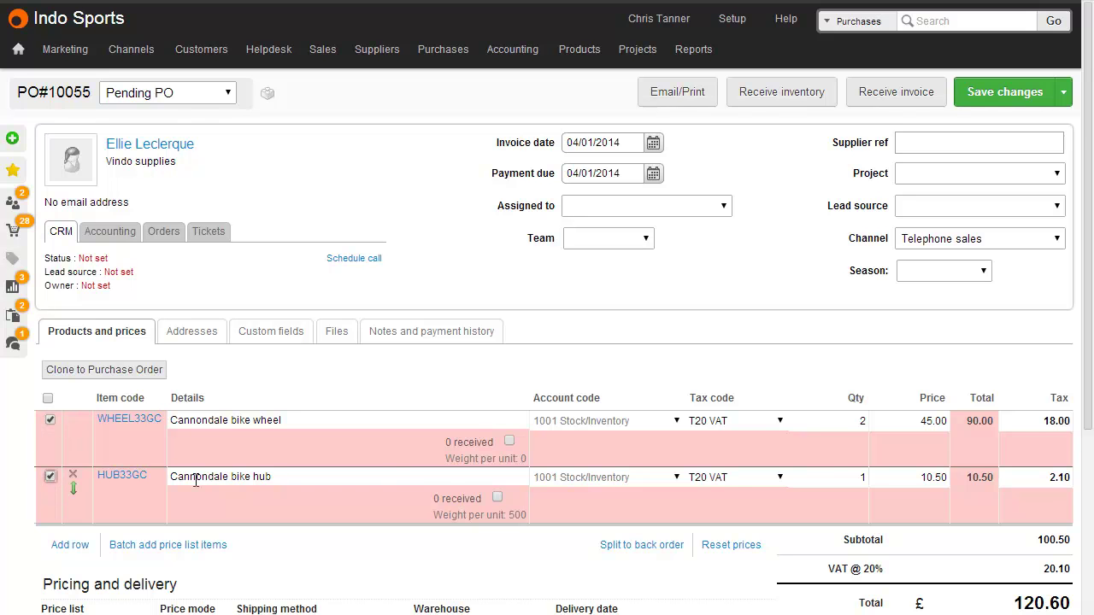
scroll(835, 448, down, 3)
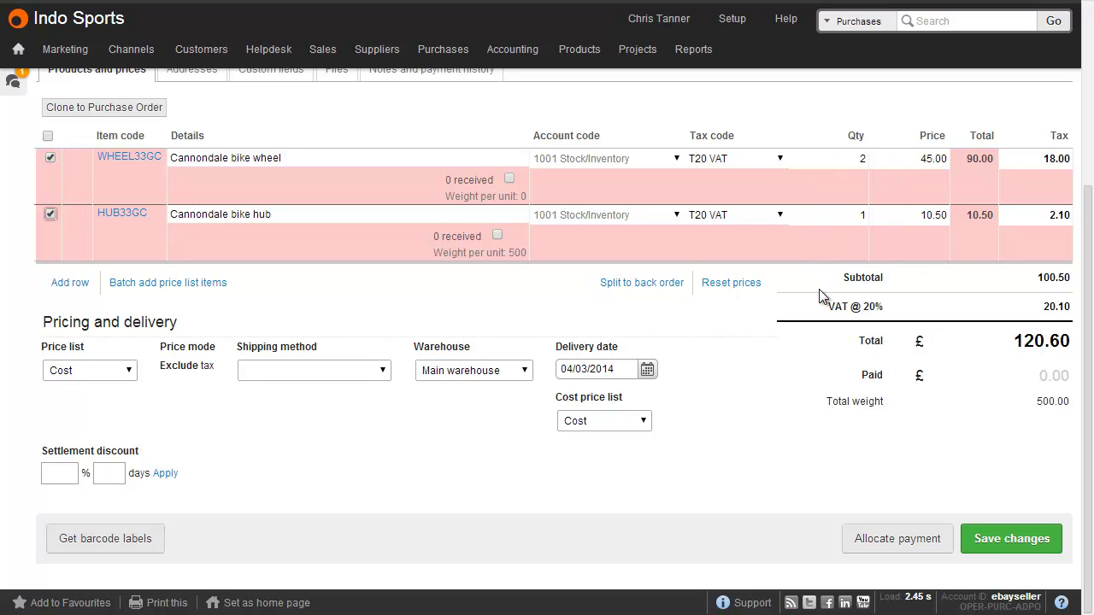
click(856, 164)
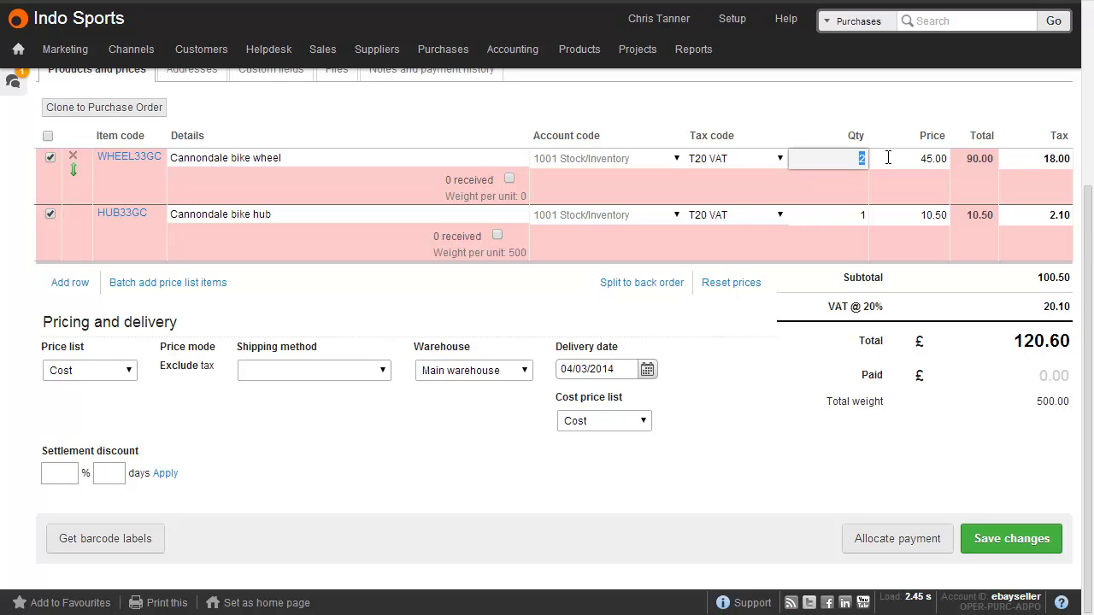
text(3)
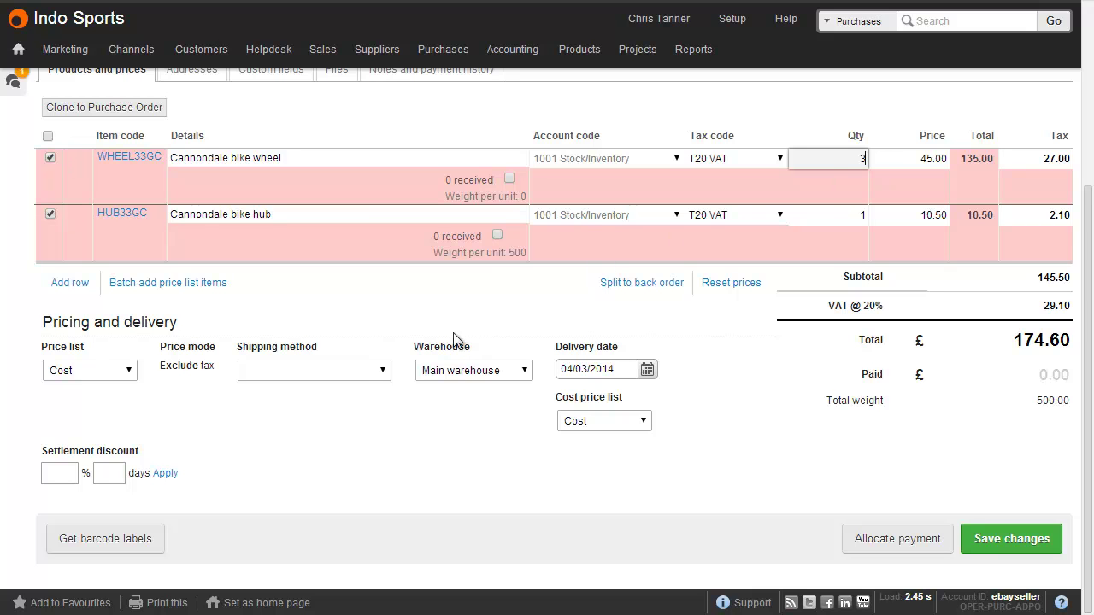
click(147, 537)
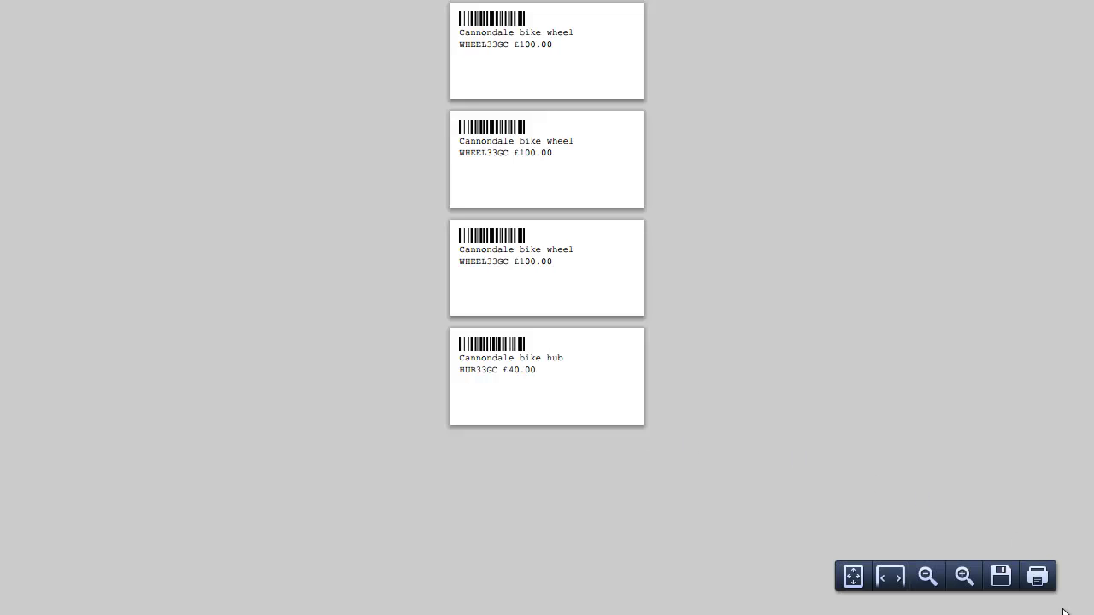
Bring up the Print dialog for the three wheel labels and one hub label.
key(ctrl+p)
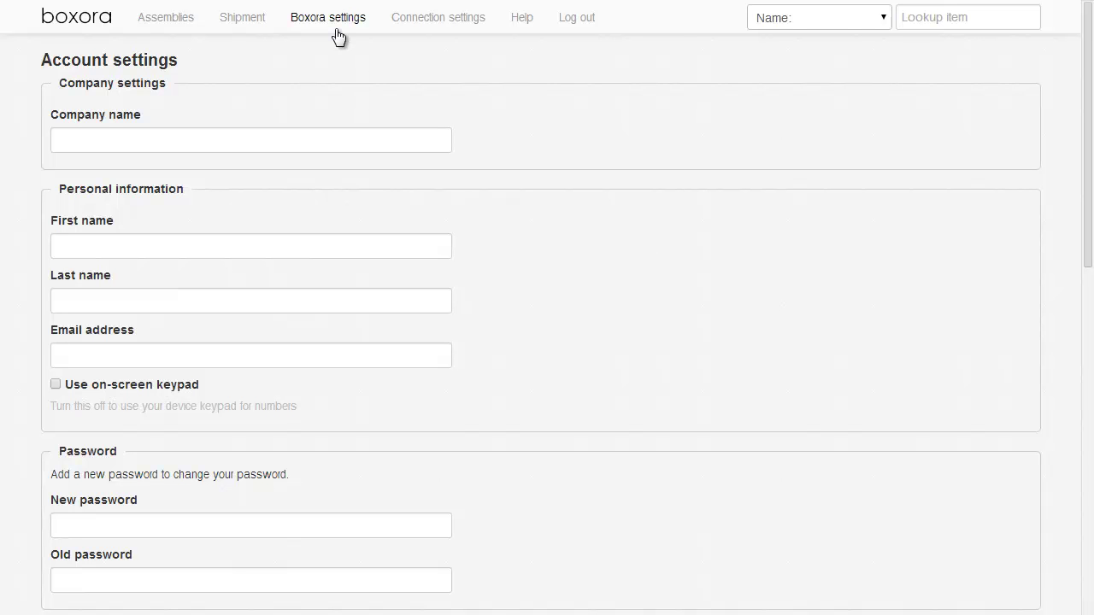
Scroll down the Boxora settings toward the Product labels section.
scroll(709, 261, down, 7)
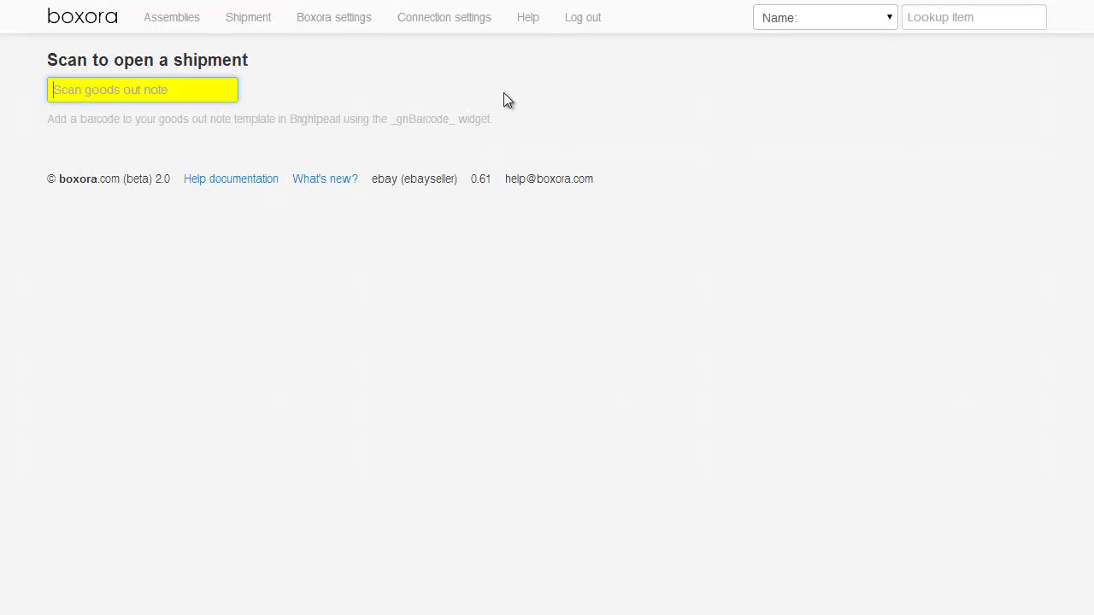
text(1000000179)
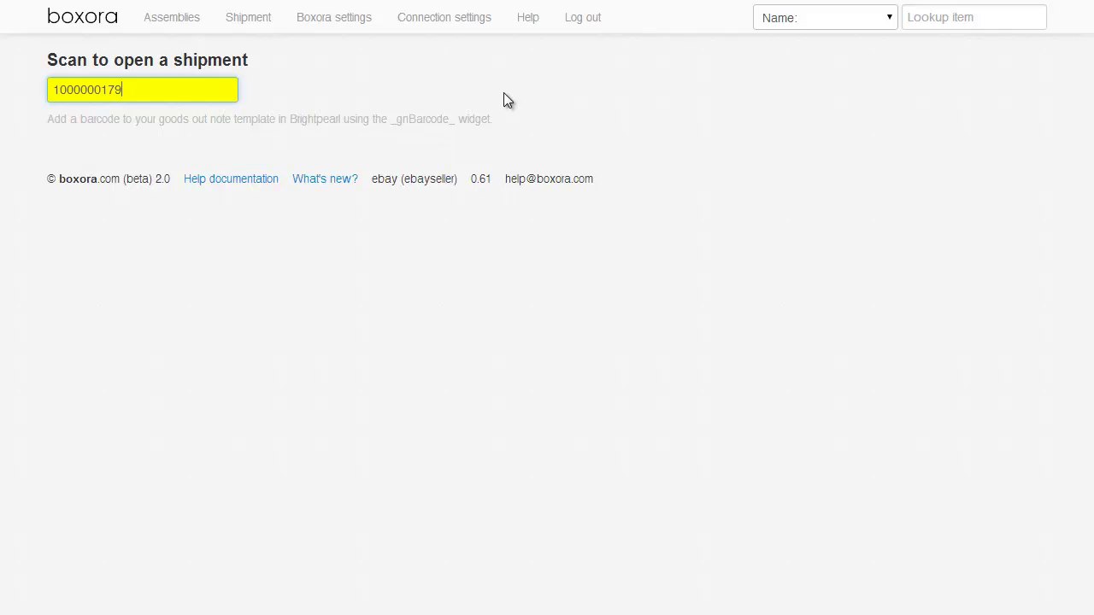
key(Return)
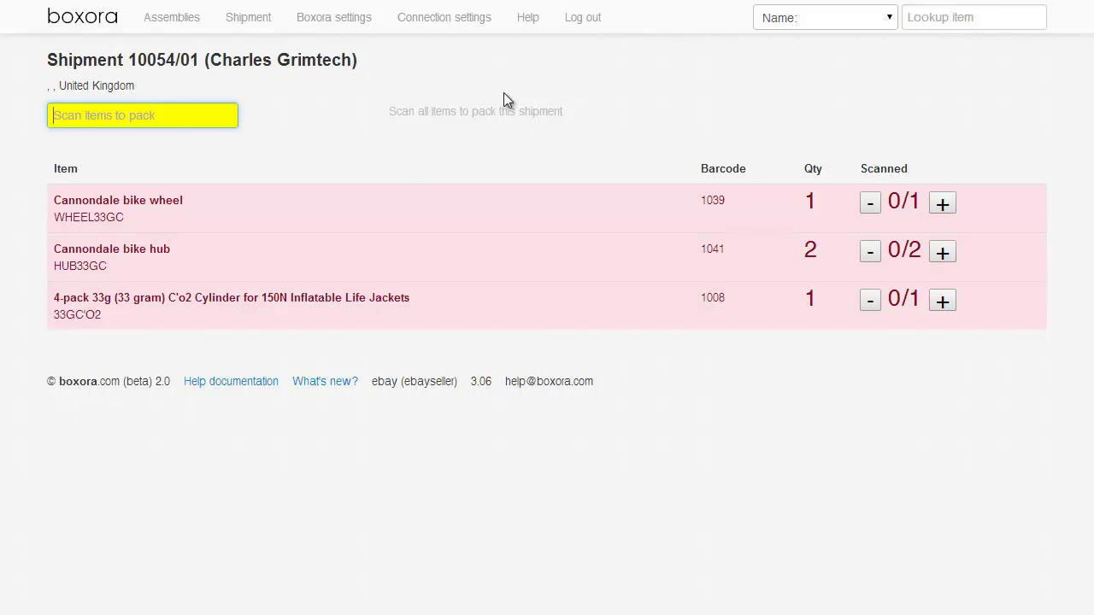
text(1008)
key(Return)
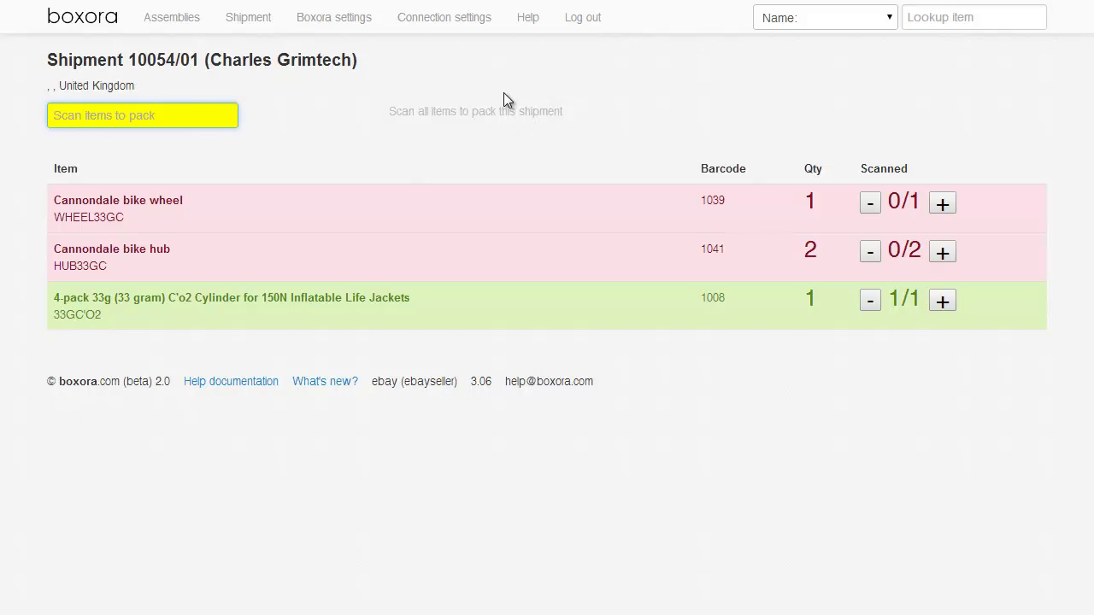
text(1000000179)
key(Return)
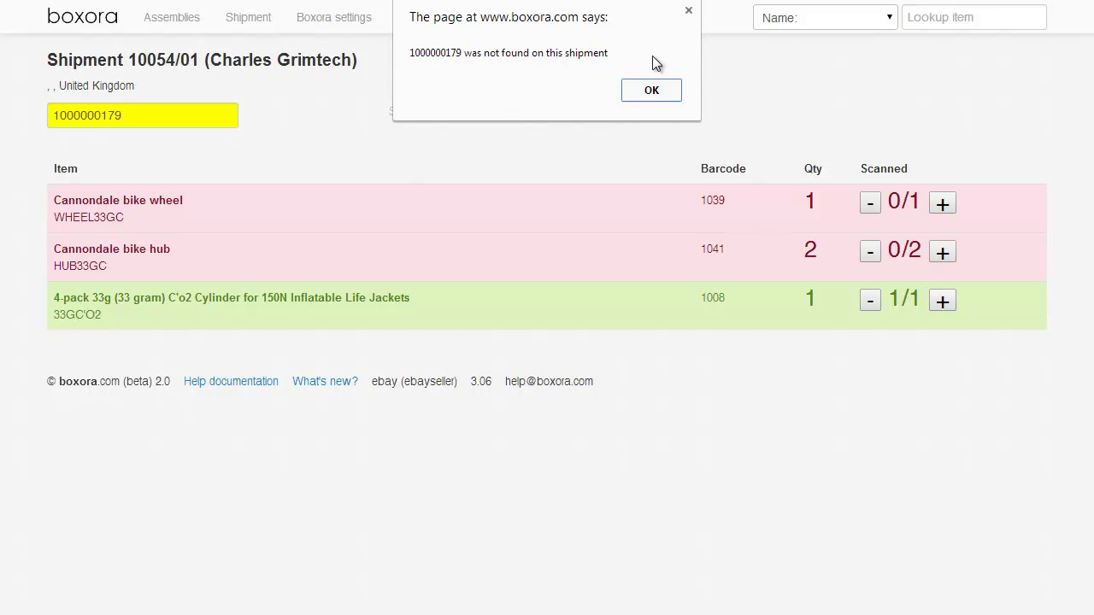
click(651, 90)
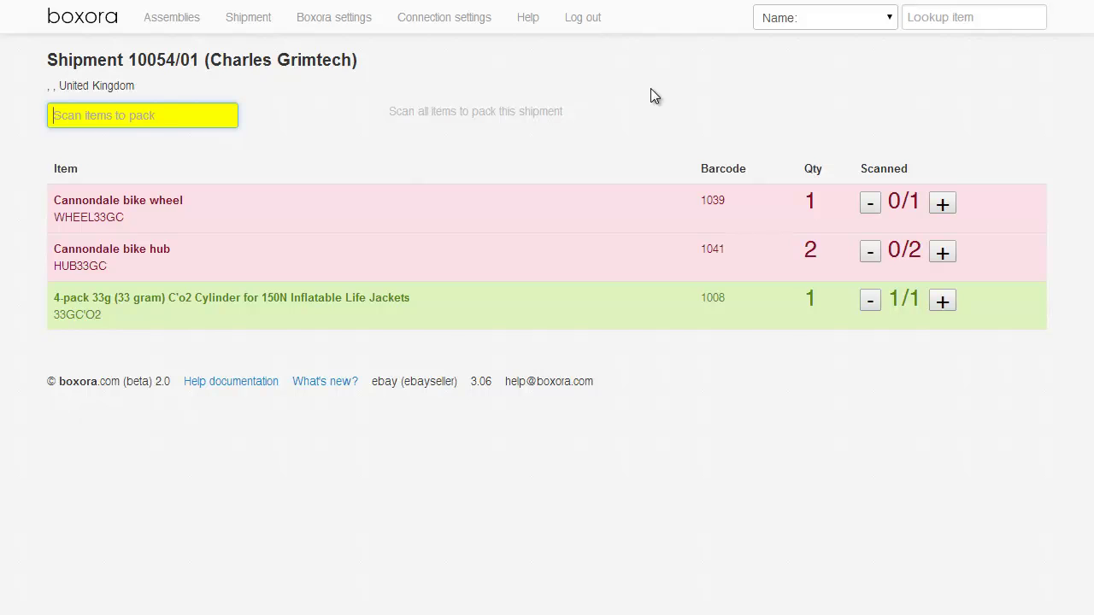
Scan hub barcode 1041 twice and count the Cannondale bike wheel as scanned.
text(1041)
key(Return)
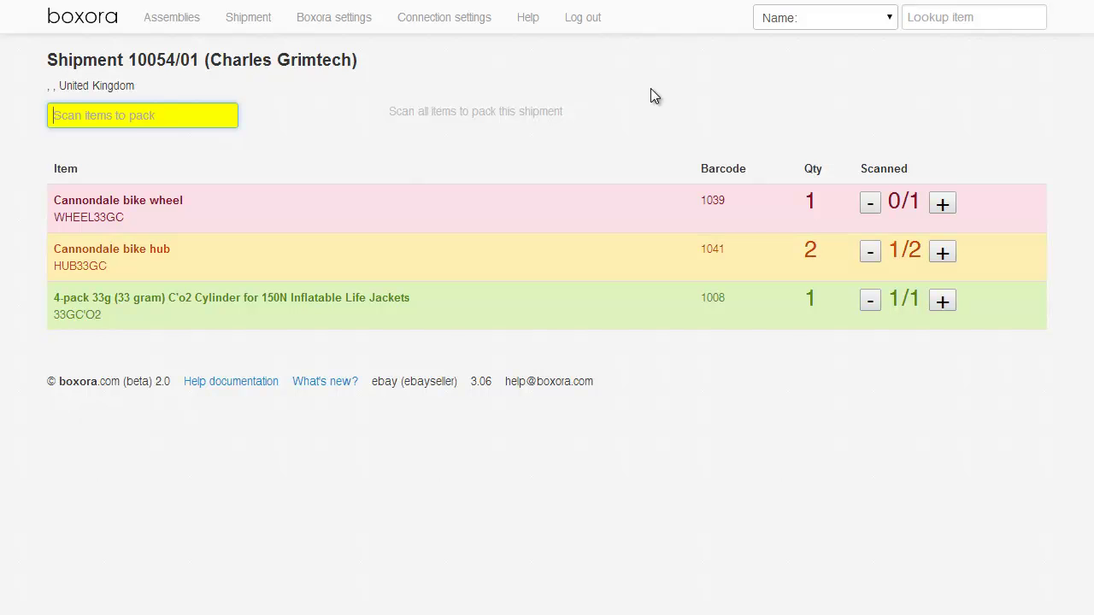
text(1041)
key(Return)
click(949, 297)
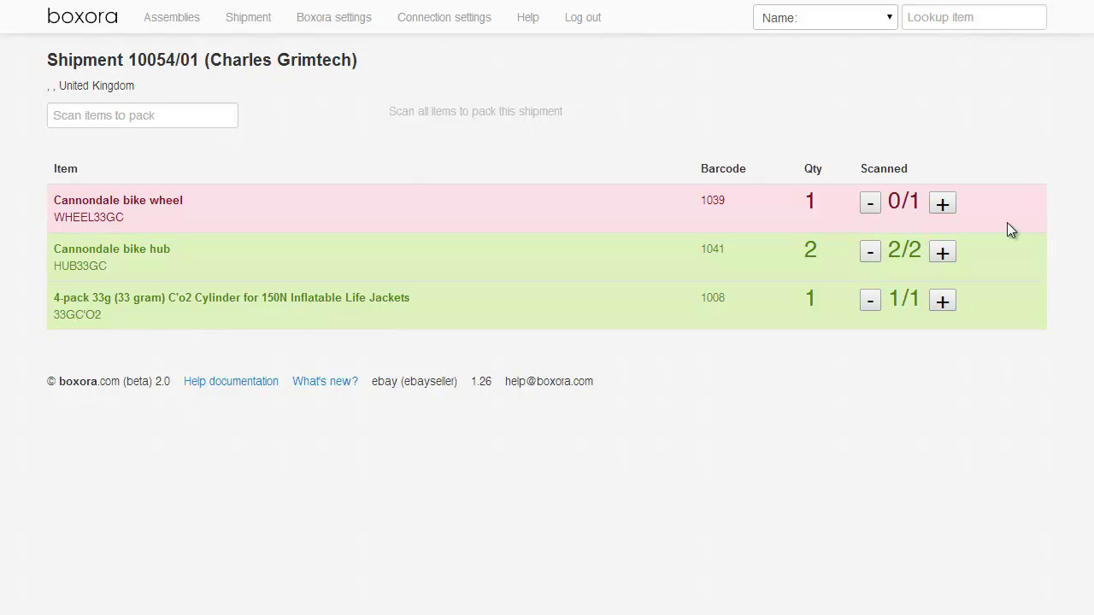
click(943, 205)
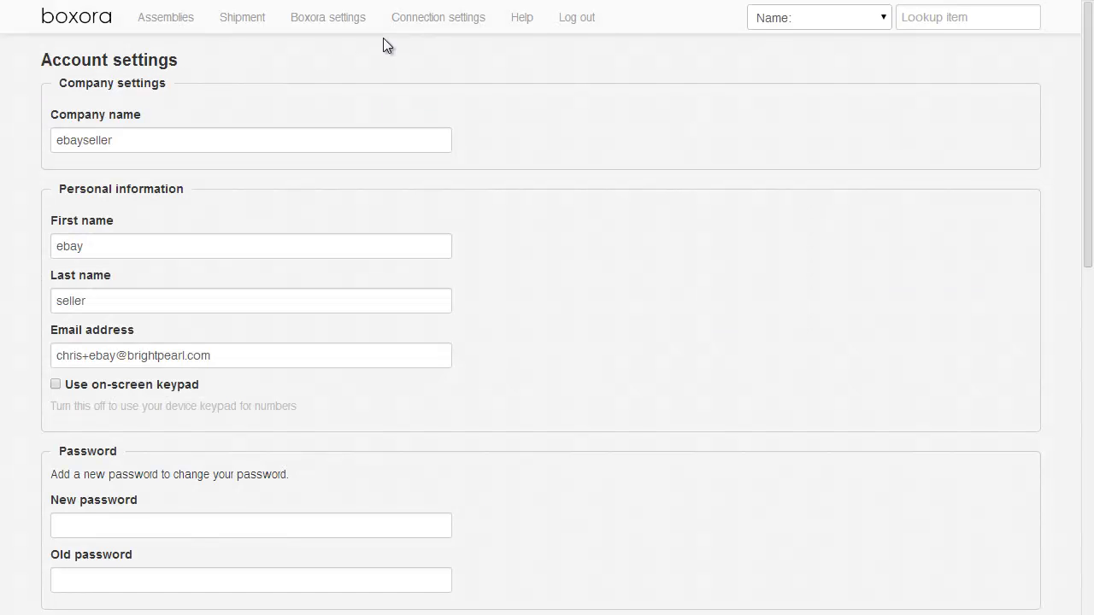
Scroll the Boxora account settings down to the Auto-pack option.
scroll(383, 45, down, 4)
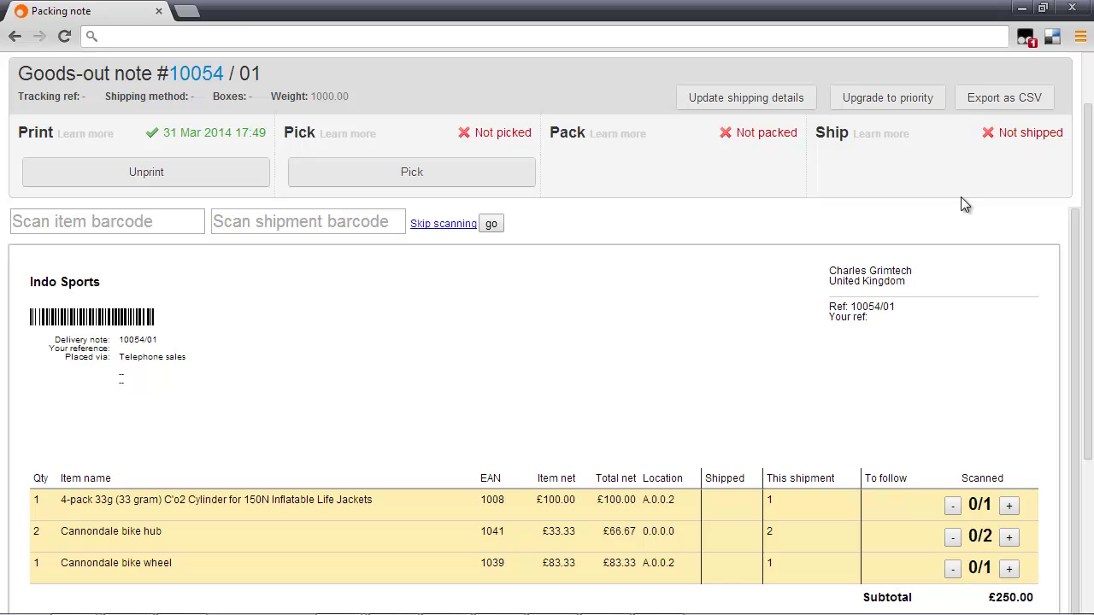
Scan barcode 1008 in the item field so the C'o2 cylinder 4-pack shows 1/1.
click(183, 221)
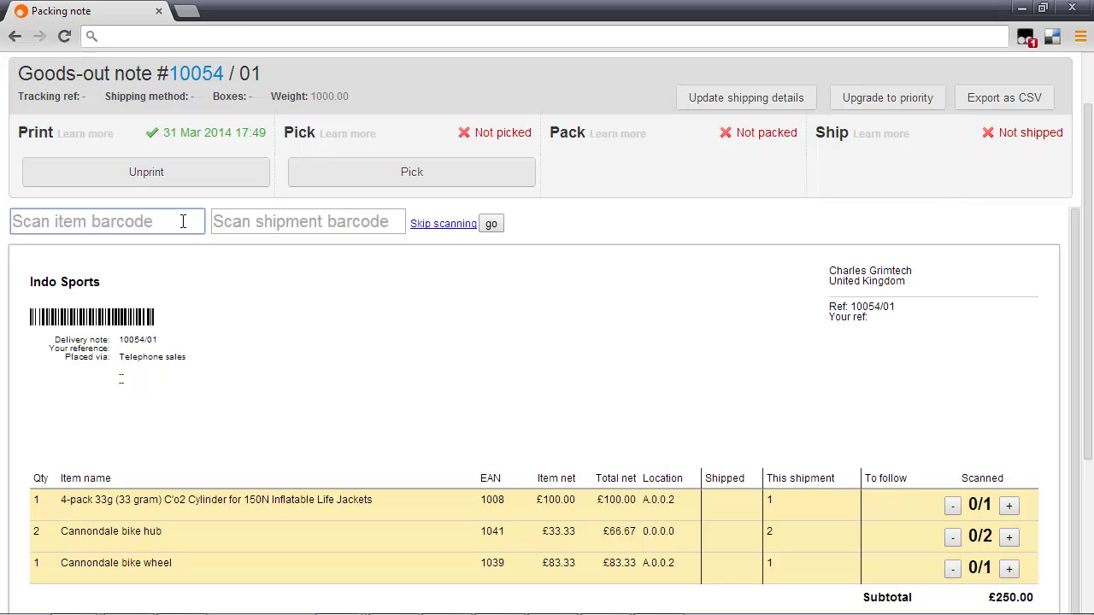
text(1008)
key(Return)
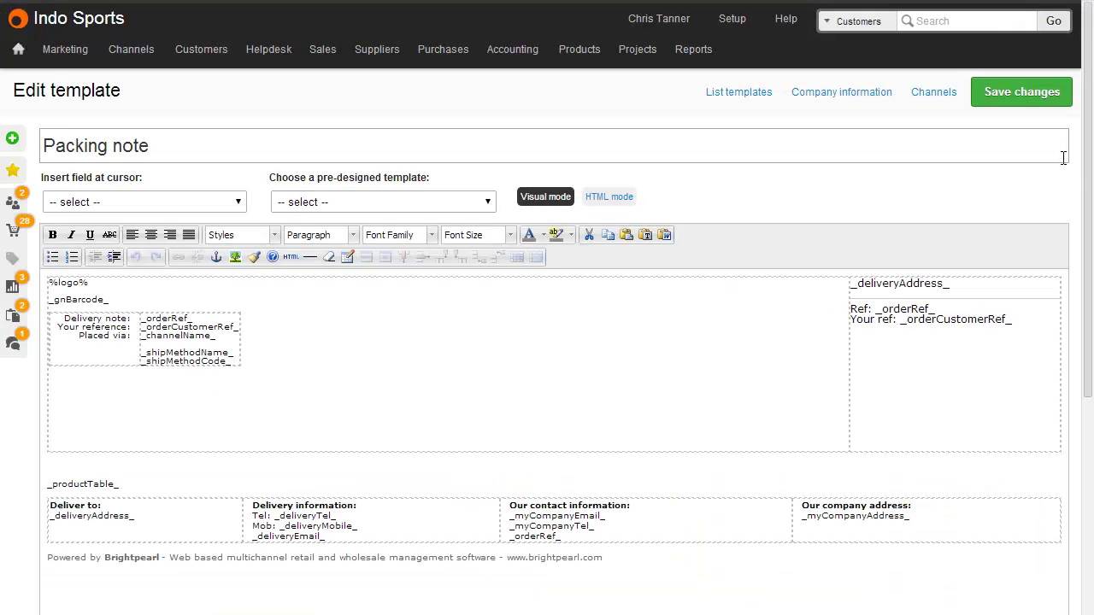
Scroll down the Packing note Edit template page.
drag(1088, 197, 1092, 414)
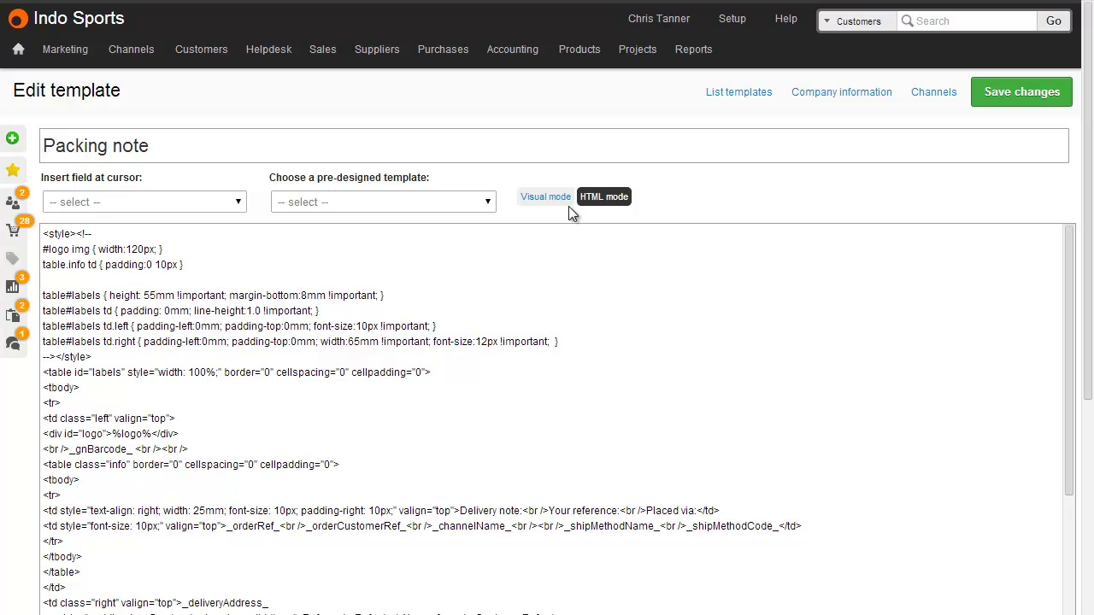
Paste the hidden account-id span after the template HTML's last paragraph and select its placeholder code.
click(1071, 283)
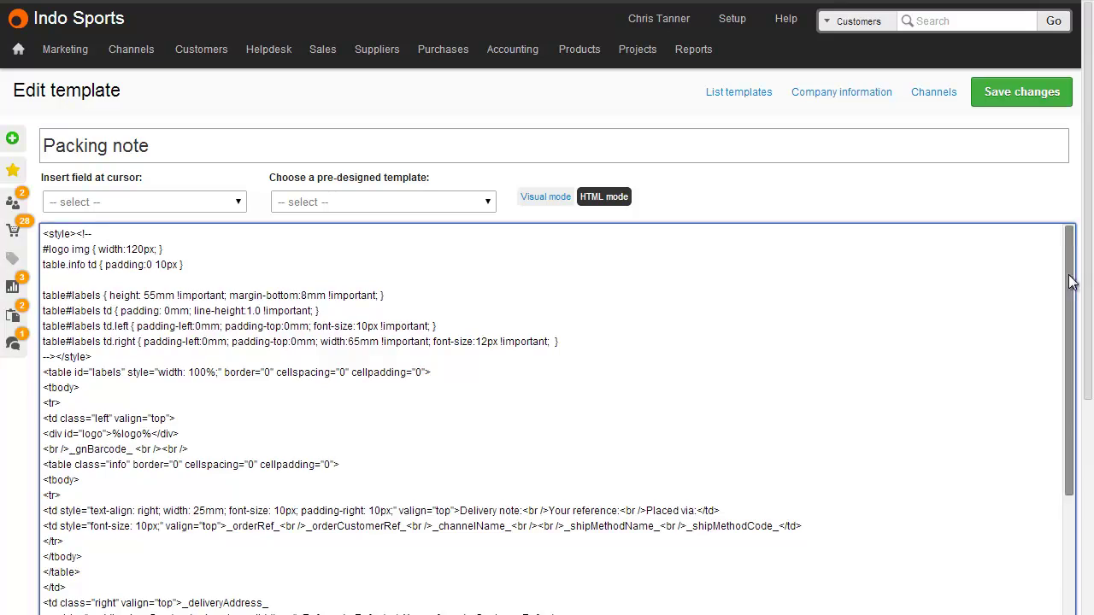
drag(1071, 283, 1055, 505)
scroll(830, 476, down, 3)
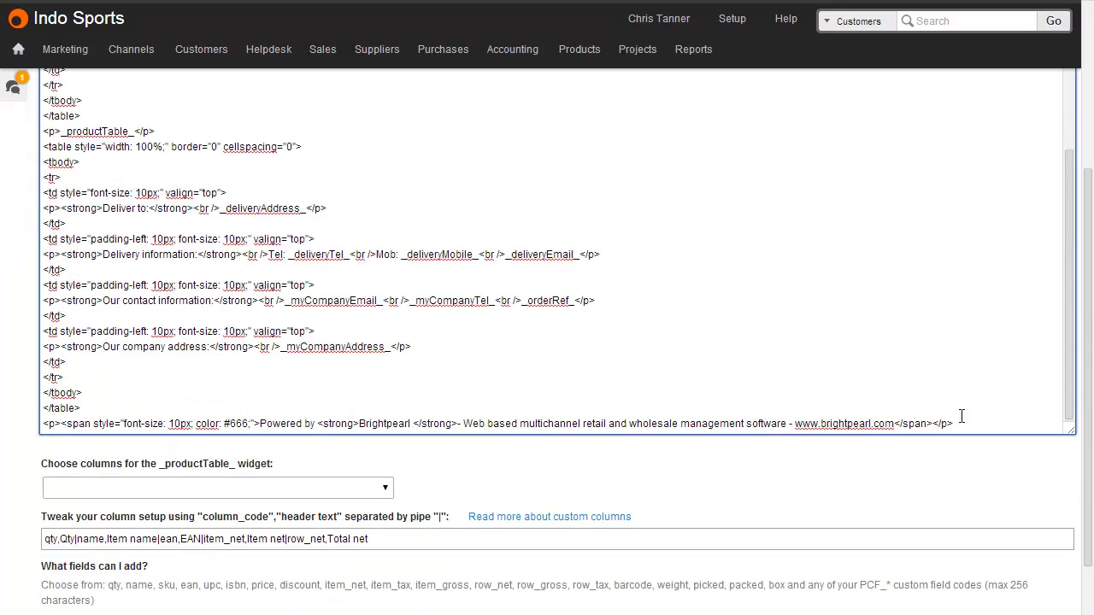
key(Return)
key(Return)
text(<span class="account-id" style="display:none"><span class="white">mybrightpearlaccountcode</span></span>)
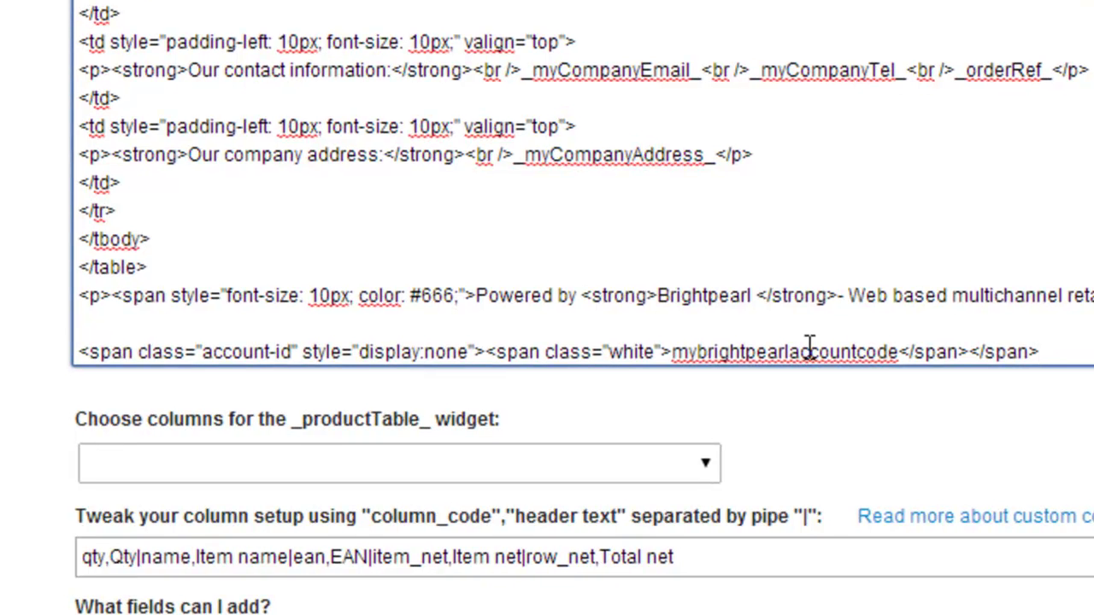
double_click(809, 349)
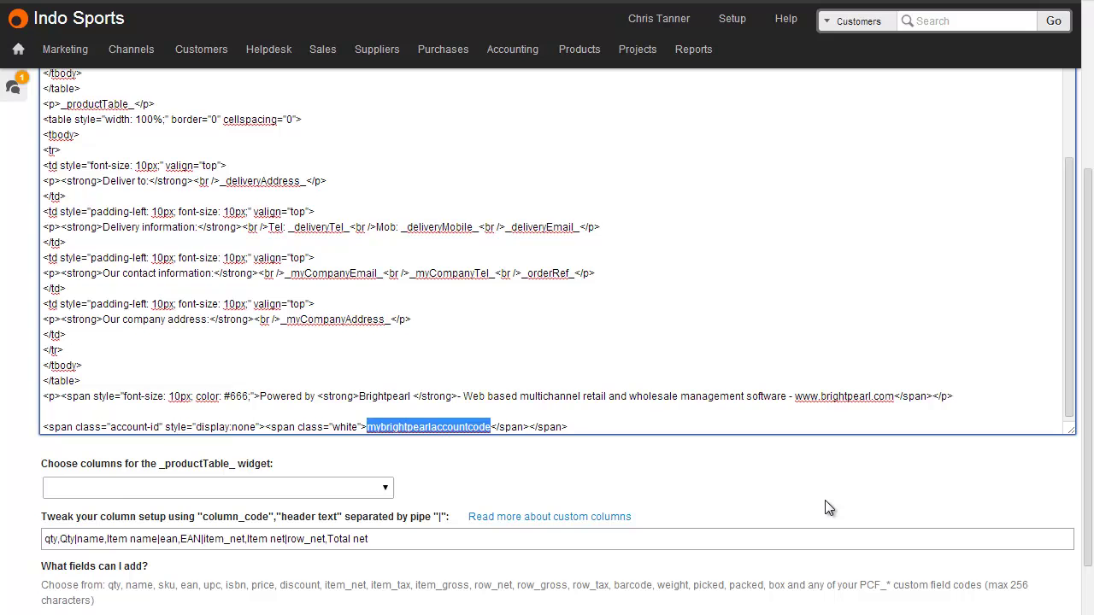
scroll(826, 502, down, 2)
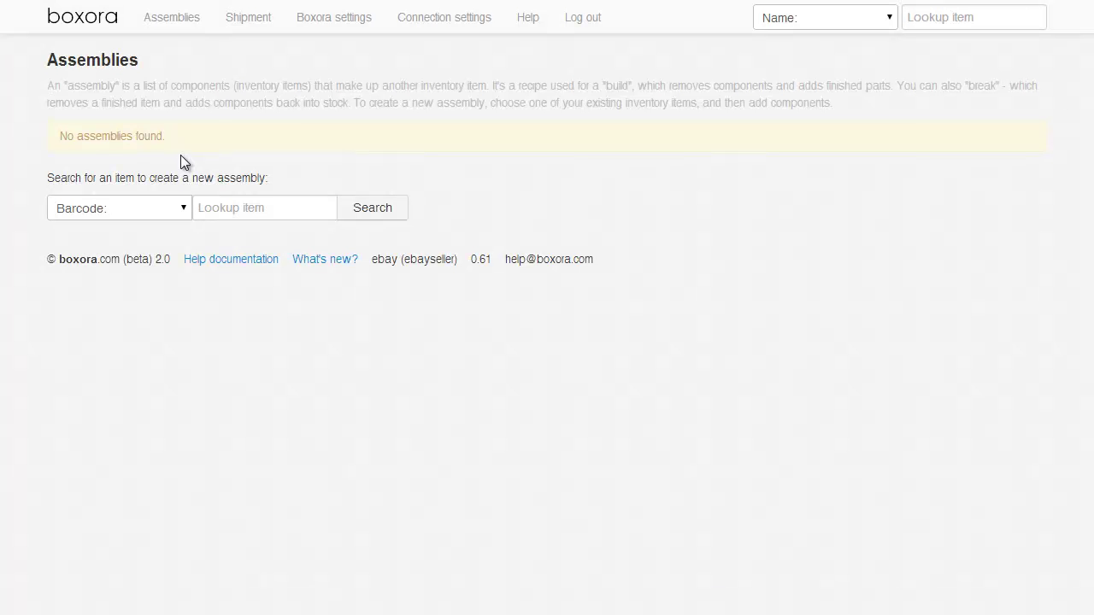
Search items by name for 'wheel' and start a new Cannondale bike wheel assembly.
click(154, 208)
click(154, 243)
click(205, 211)
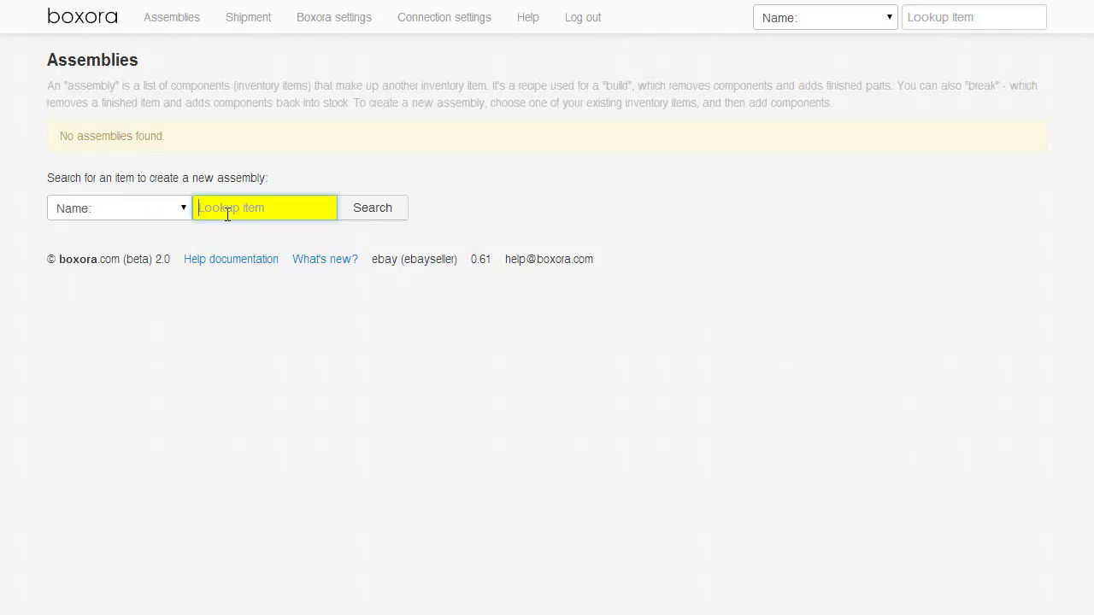
text(wheel)
click(367, 209)
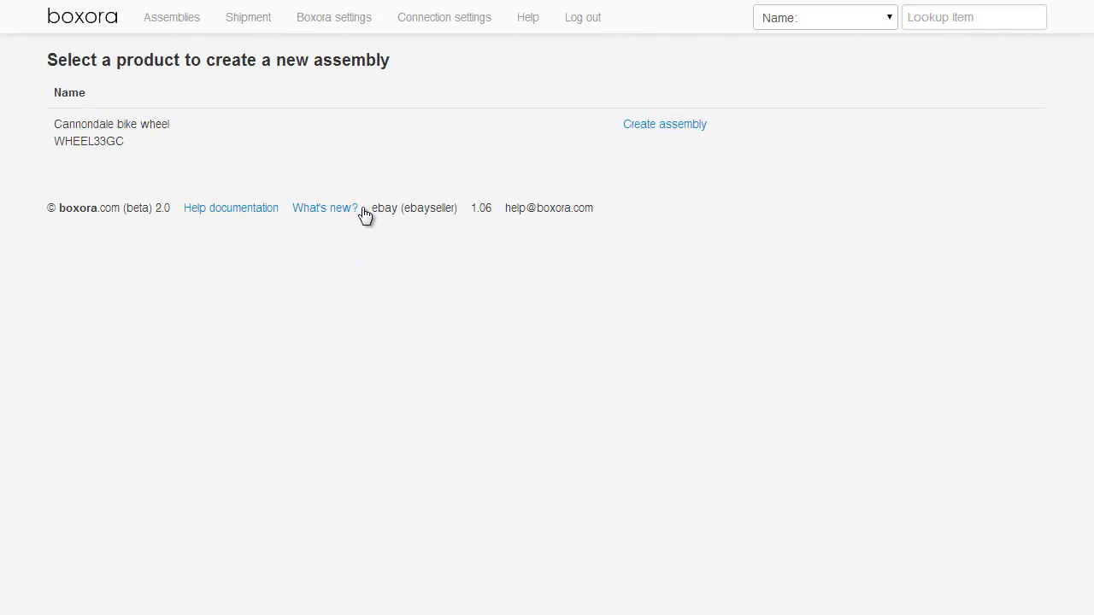
click(666, 126)
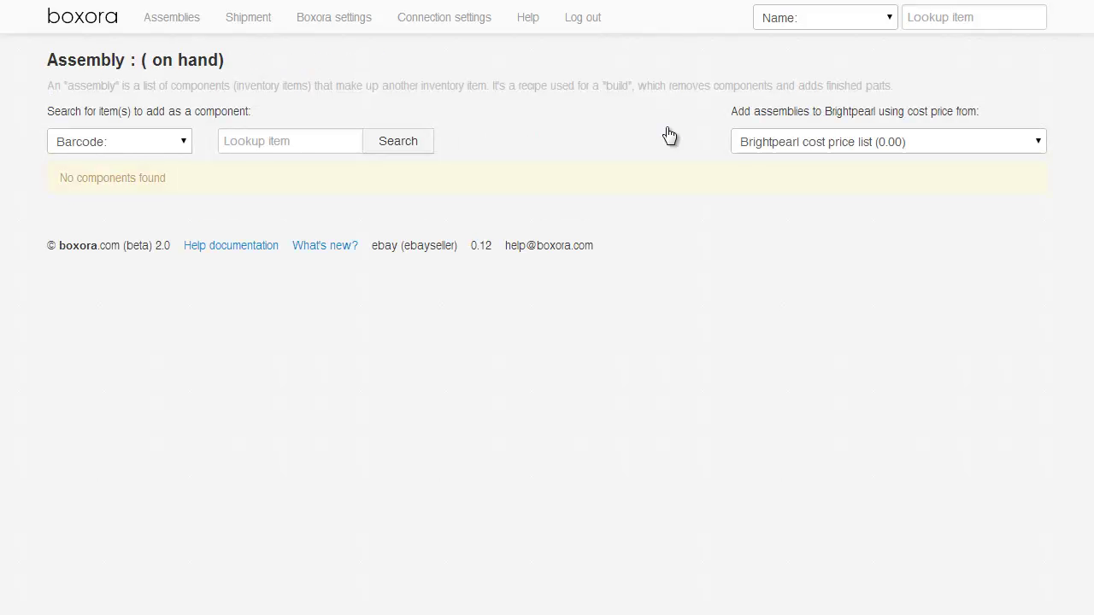
Add one Cannondale bike hub as a component of the wheel assembly.
click(172, 147)
click(164, 177)
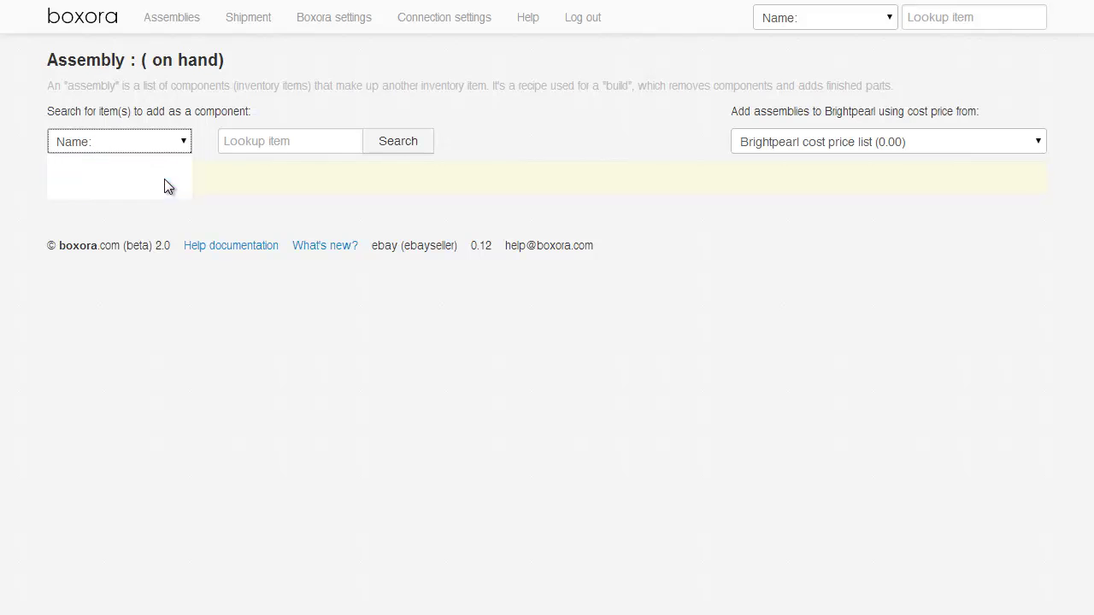
click(279, 143)
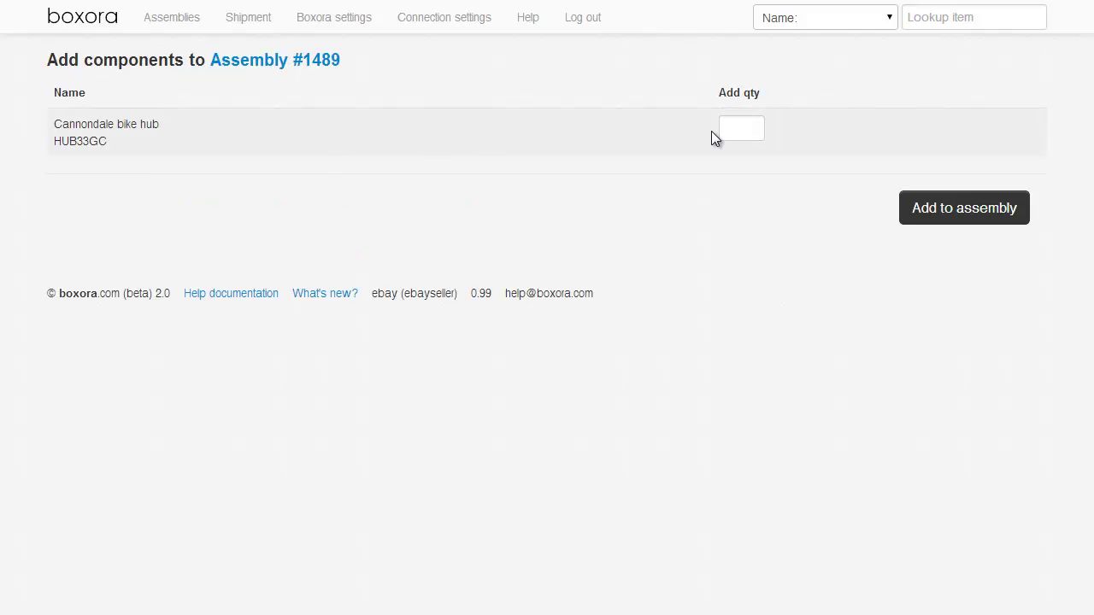
click(735, 127)
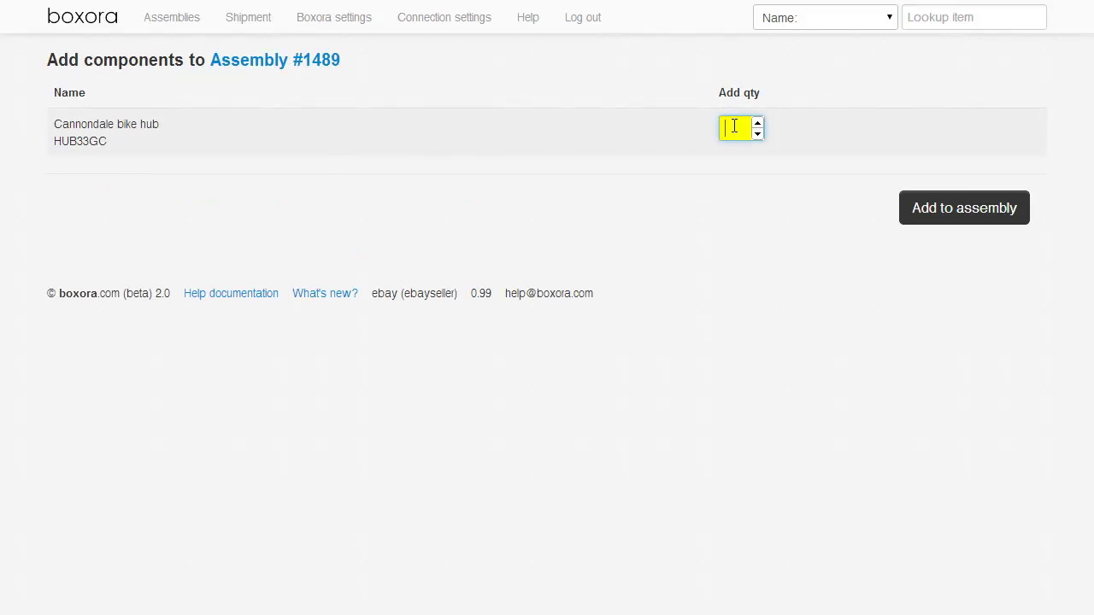
text(1)
click(966, 218)
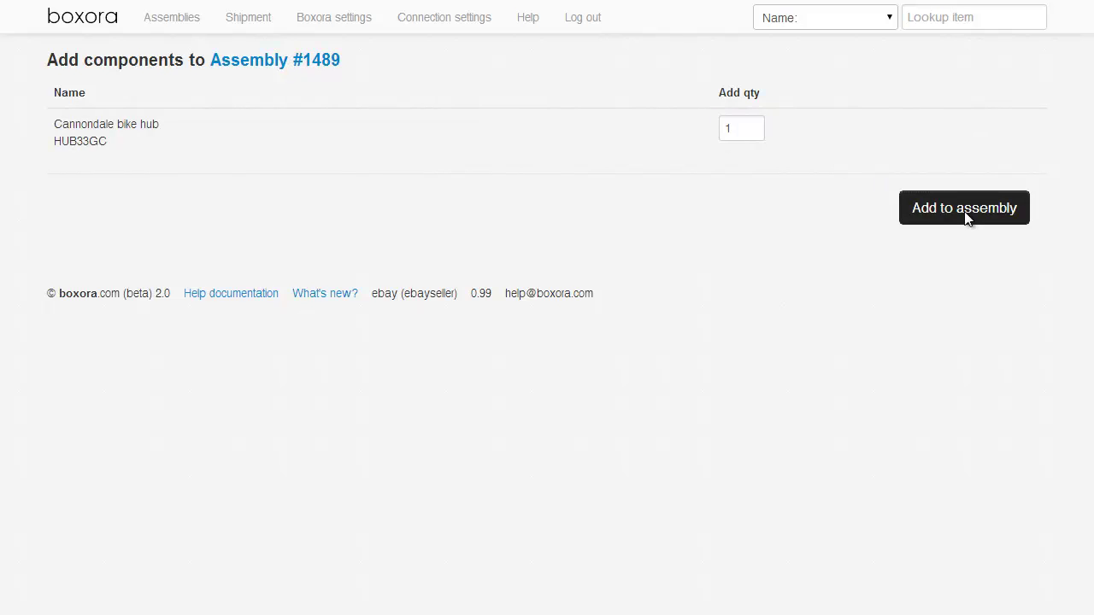
Find the Cannondale bike rim by name and add one rim to the assembly.
click(180, 183)
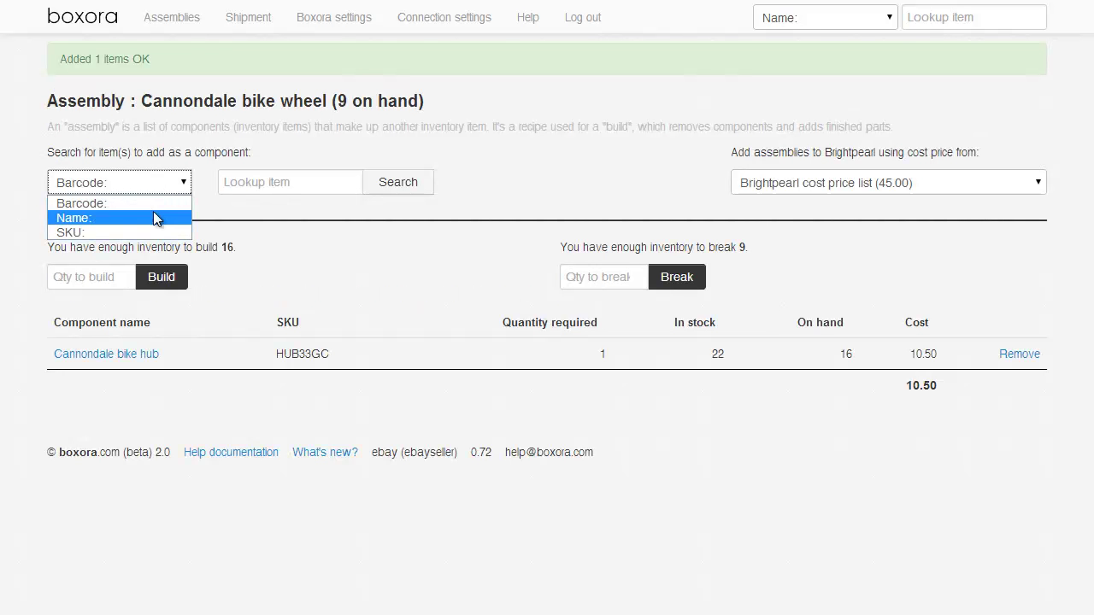
click(222, 215)
click(323, 183)
text(rim)
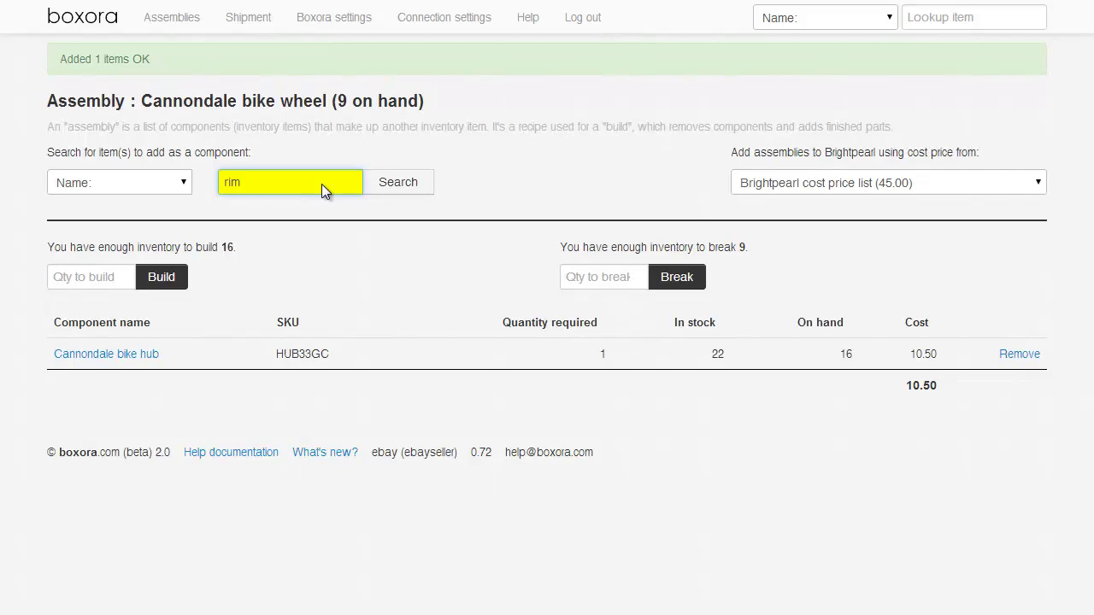
key(Return)
click(717, 126)
click(940, 212)
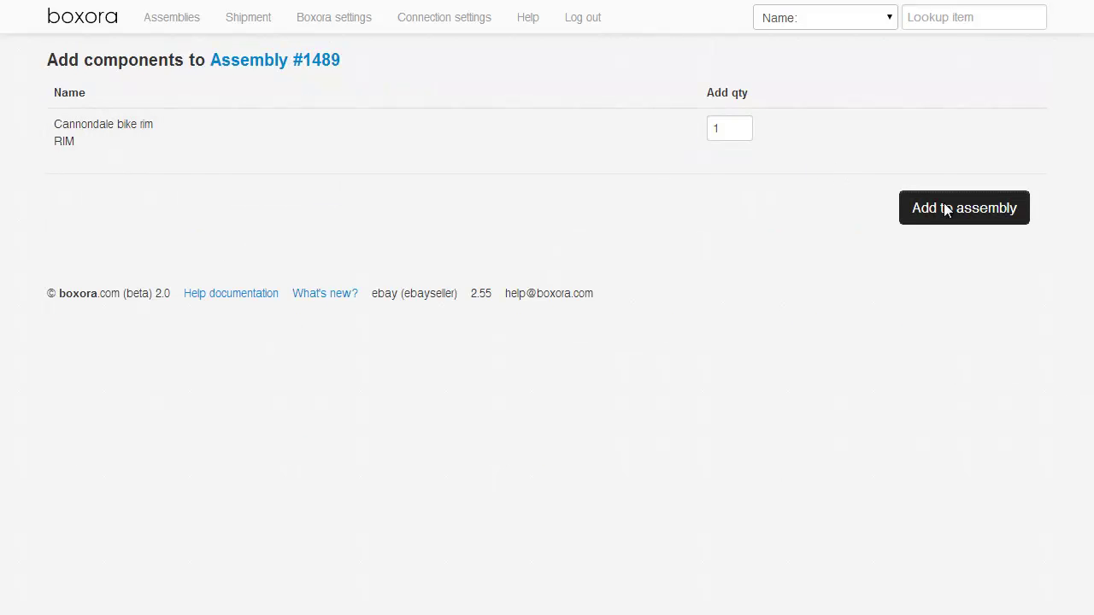
Search components by name for 'spok' and add 32 Cannondale bike spokes.
click(177, 183)
click(166, 217)
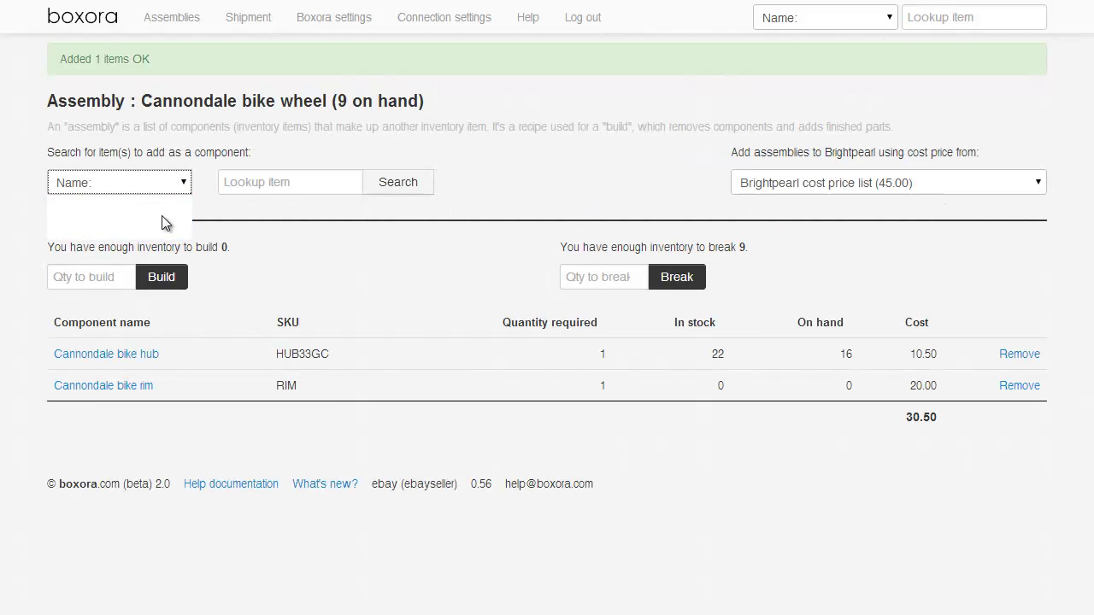
click(281, 176)
text(spoke)
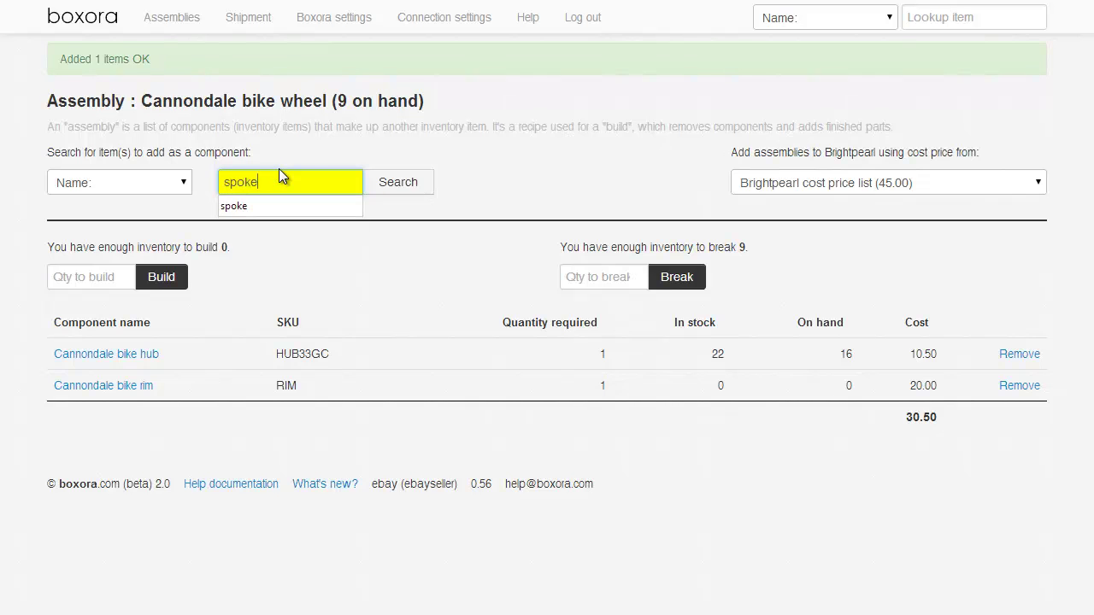
key(Return)
click(754, 129)
text(3)
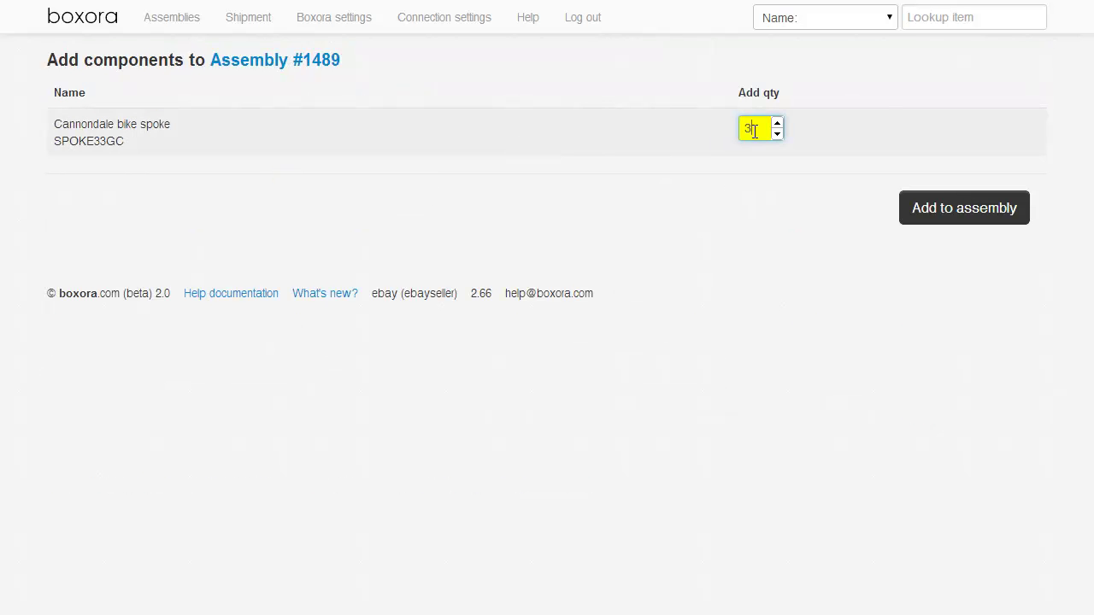
text(2)
click(957, 218)
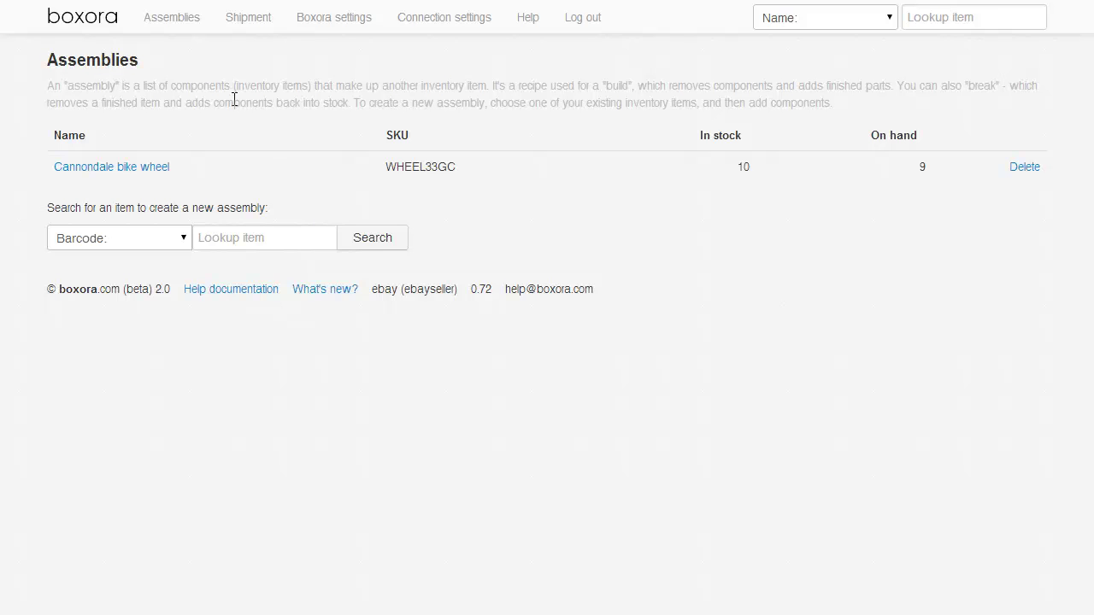
Open the Cannondale bike wheel assembly and build a quantity of 1.
click(142, 167)
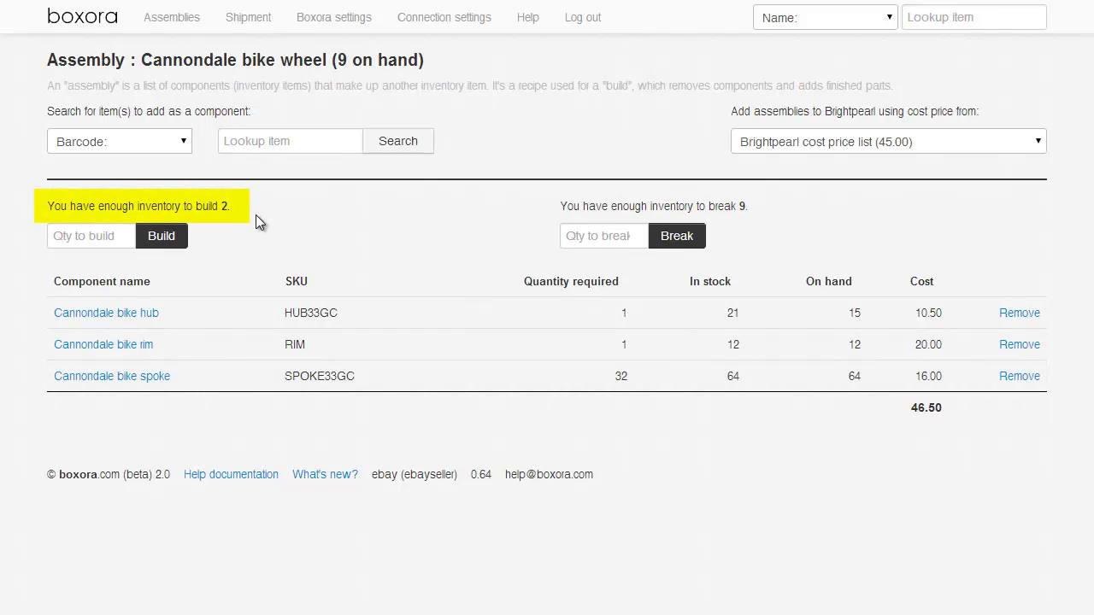
click(82, 237)
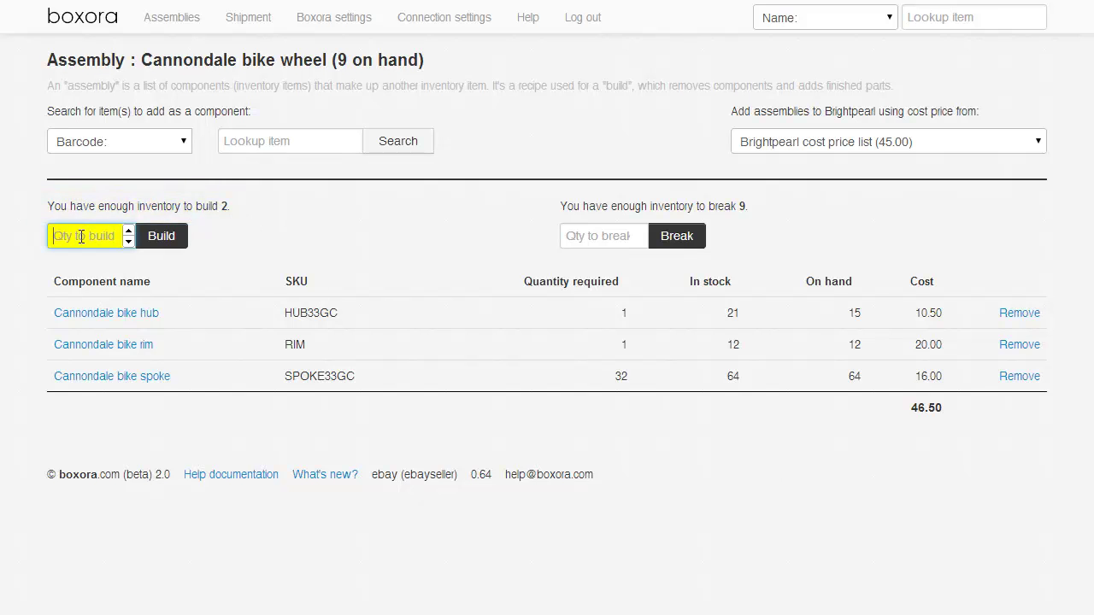
text(1)
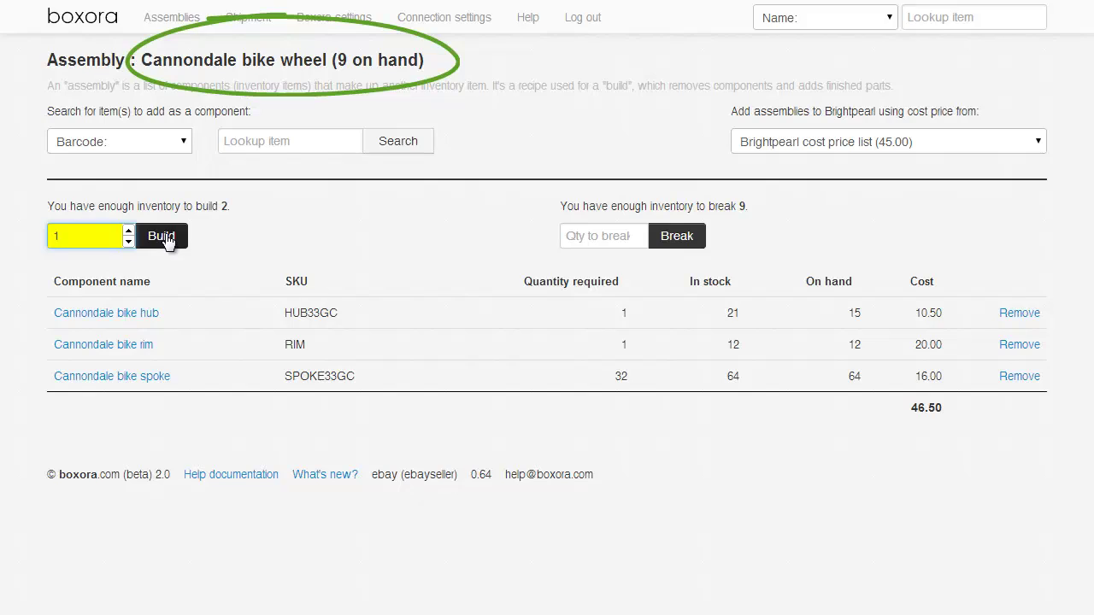
click(162, 236)
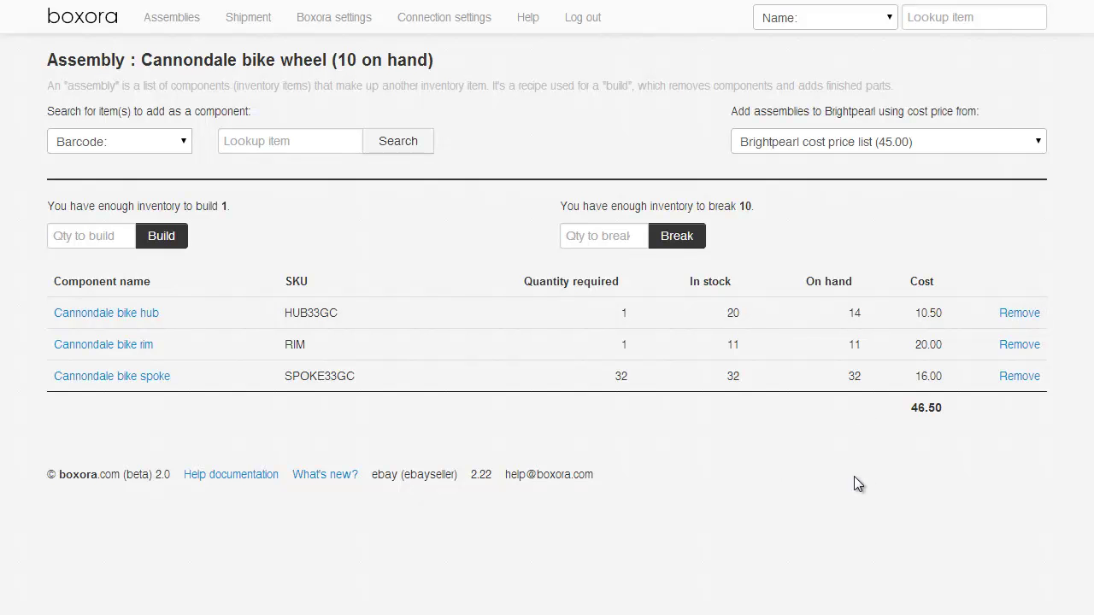
click(991, 136)
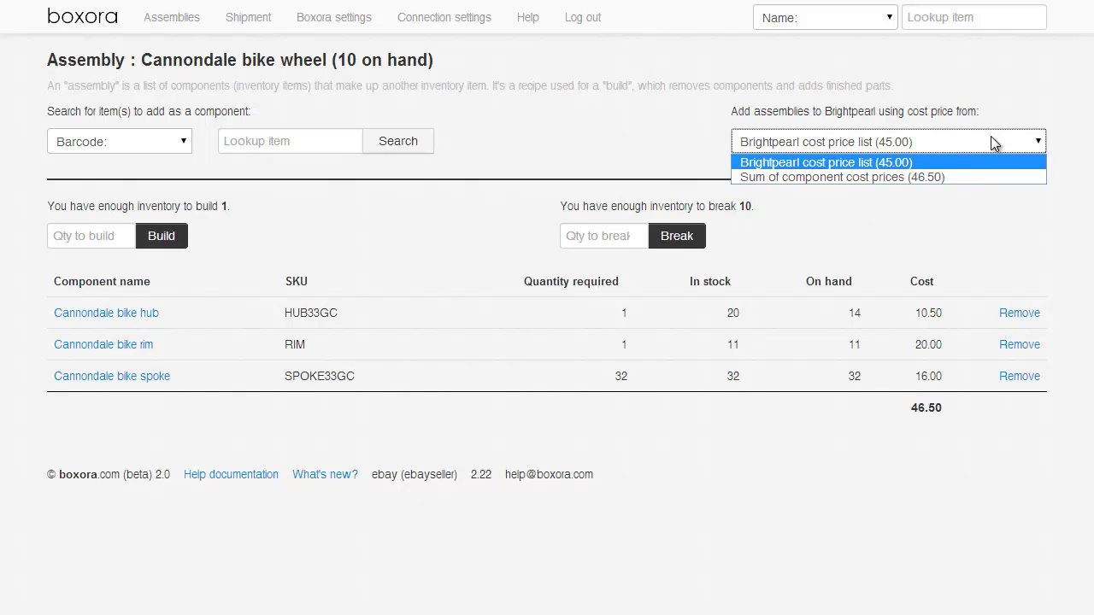
click(989, 103)
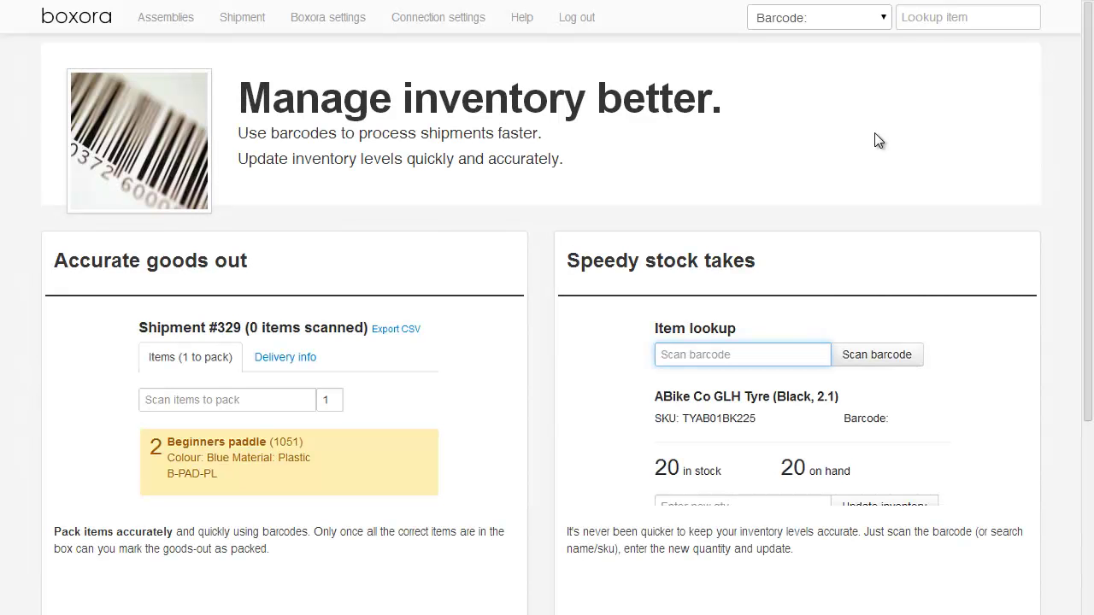
Look up barcode 1040, the Cannondale bike rim, and update its stock quantity to 12.
click(941, 18)
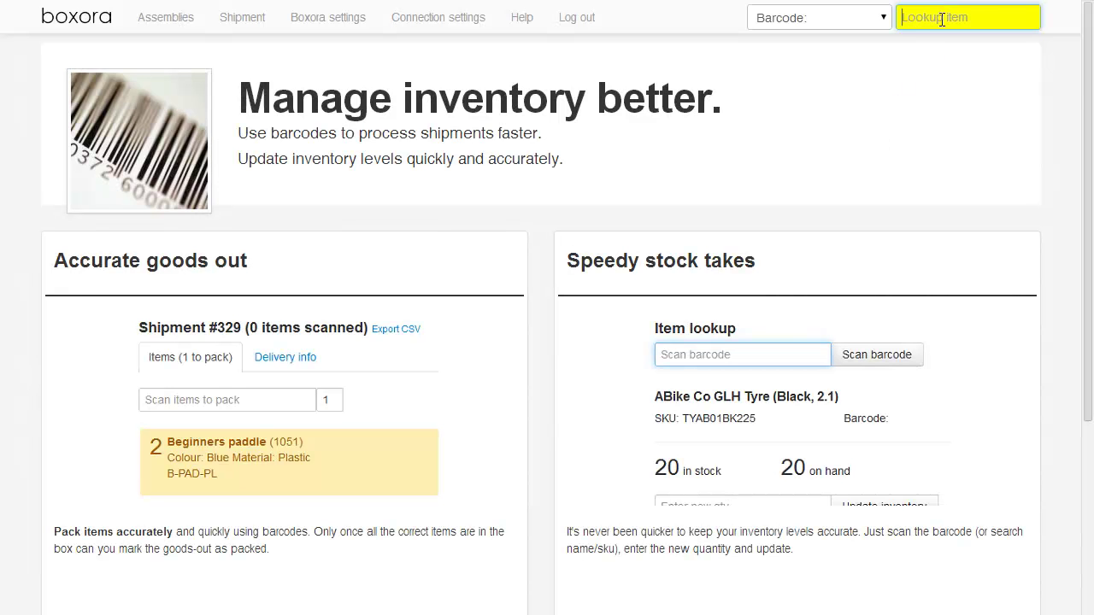
text(1040)
key(Return)
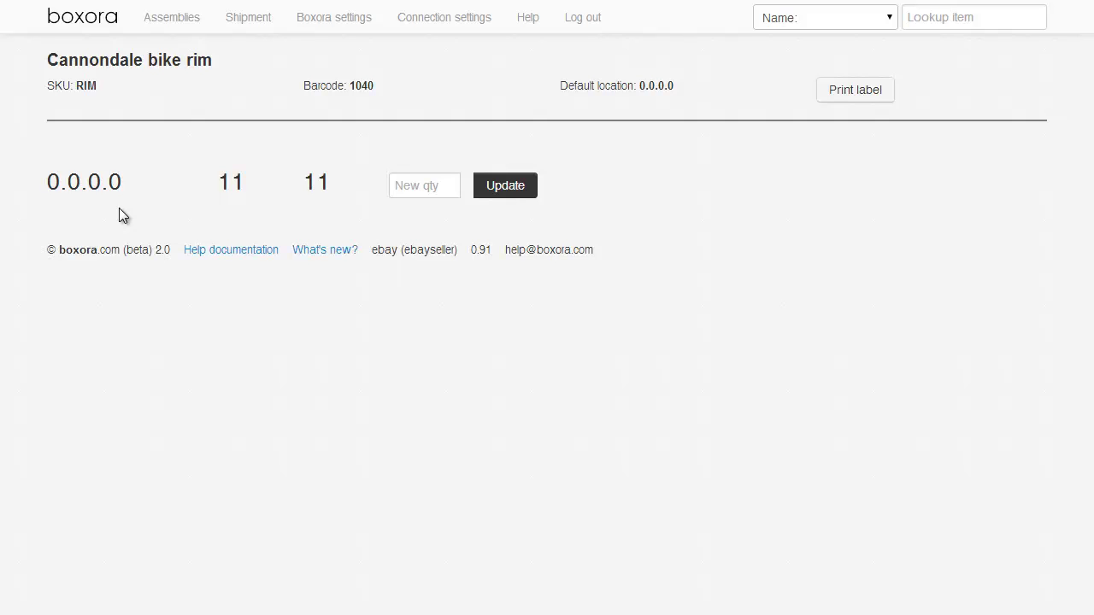
click(424, 191)
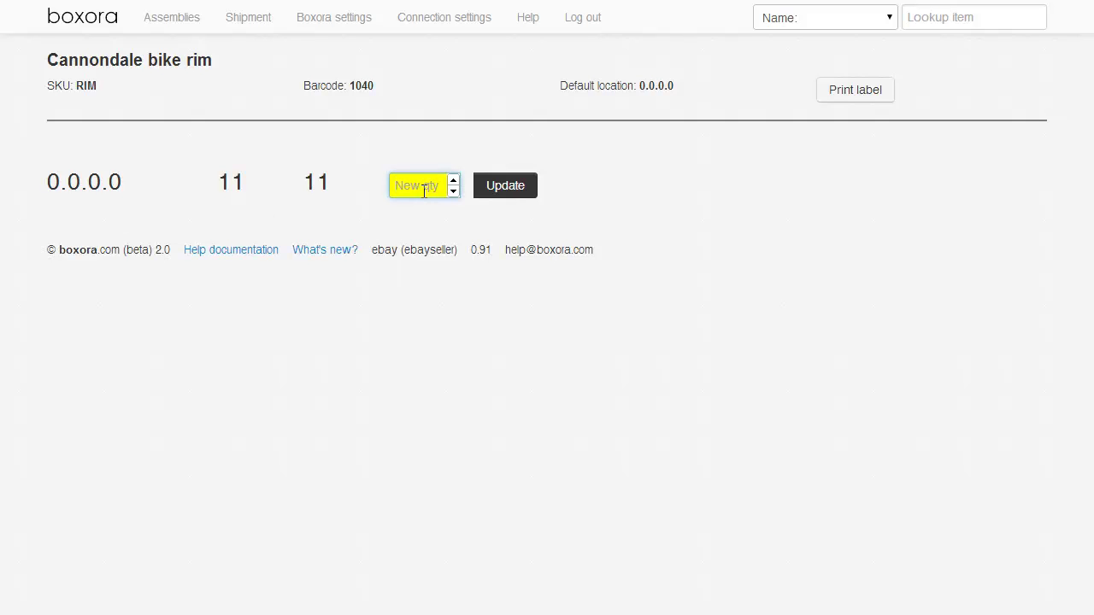
text(12)
click(501, 187)
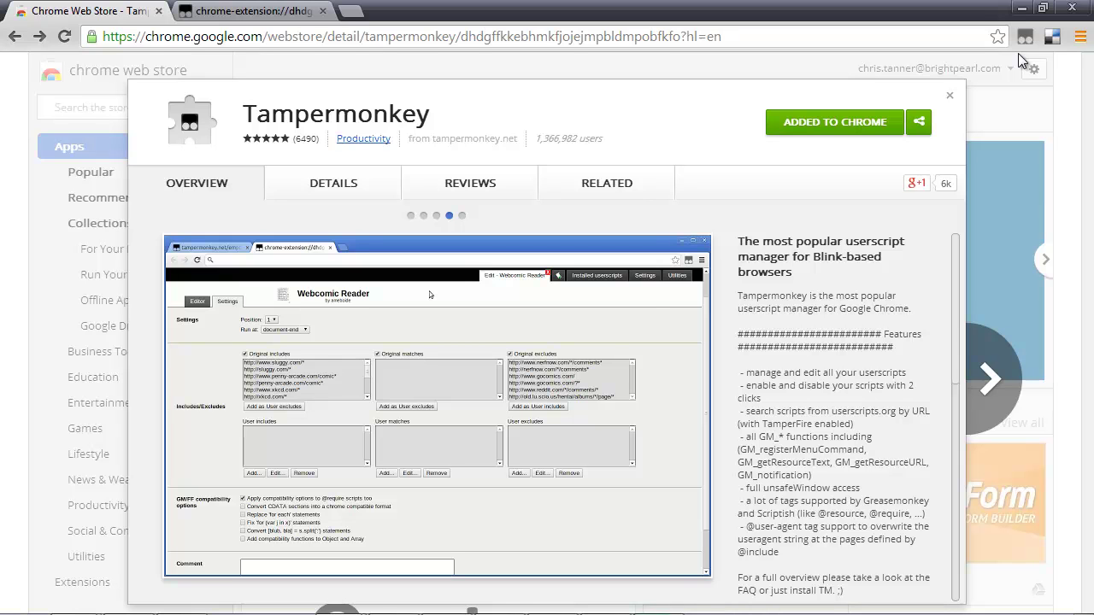
Load the Boxora.user.js URL in the Tampermonkey tab and confirm the userscript install.
click(274, 17)
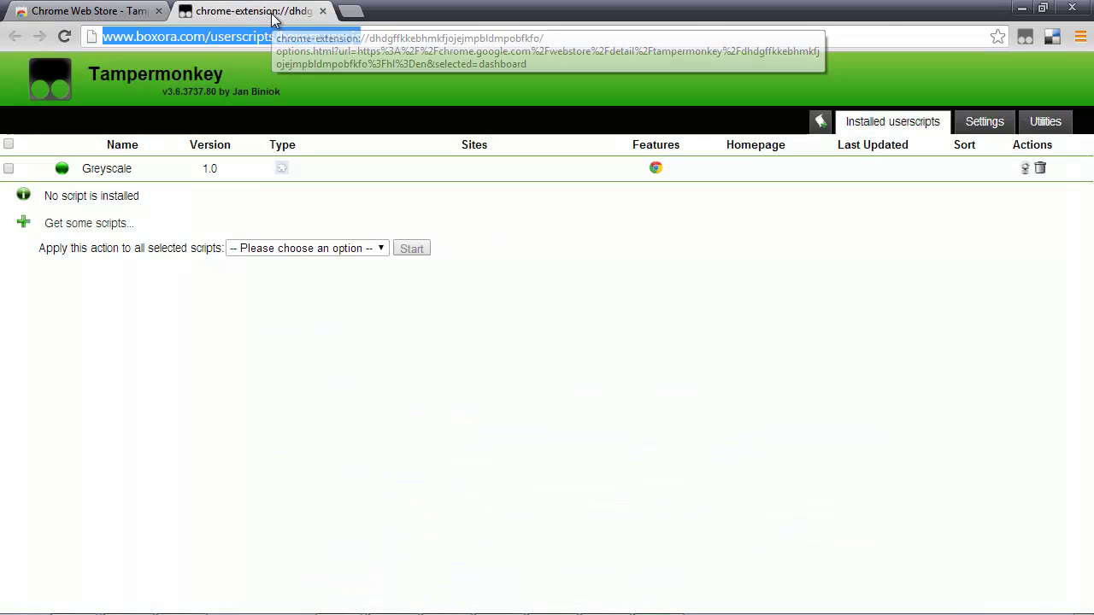
text(http://www.boxora.com/userscripts/Boxora.user.js)
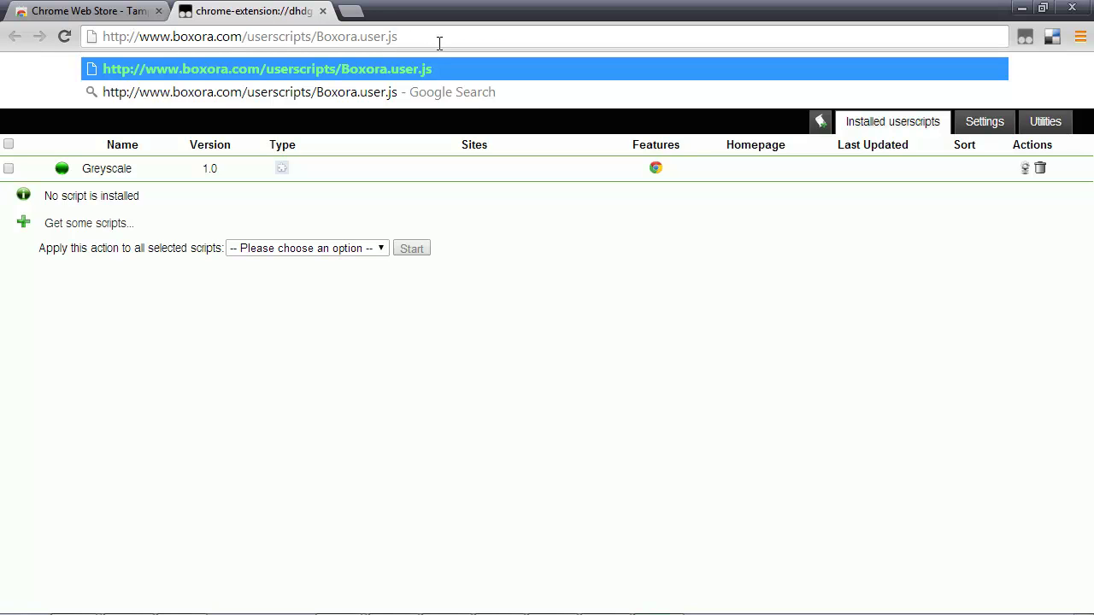
key(Return)
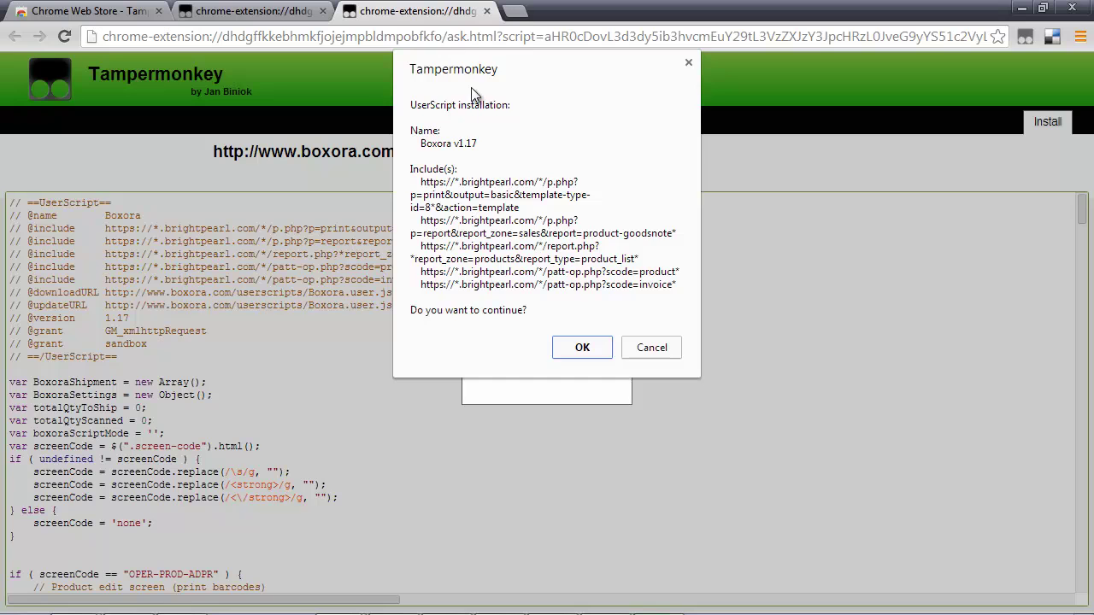
click(589, 349)
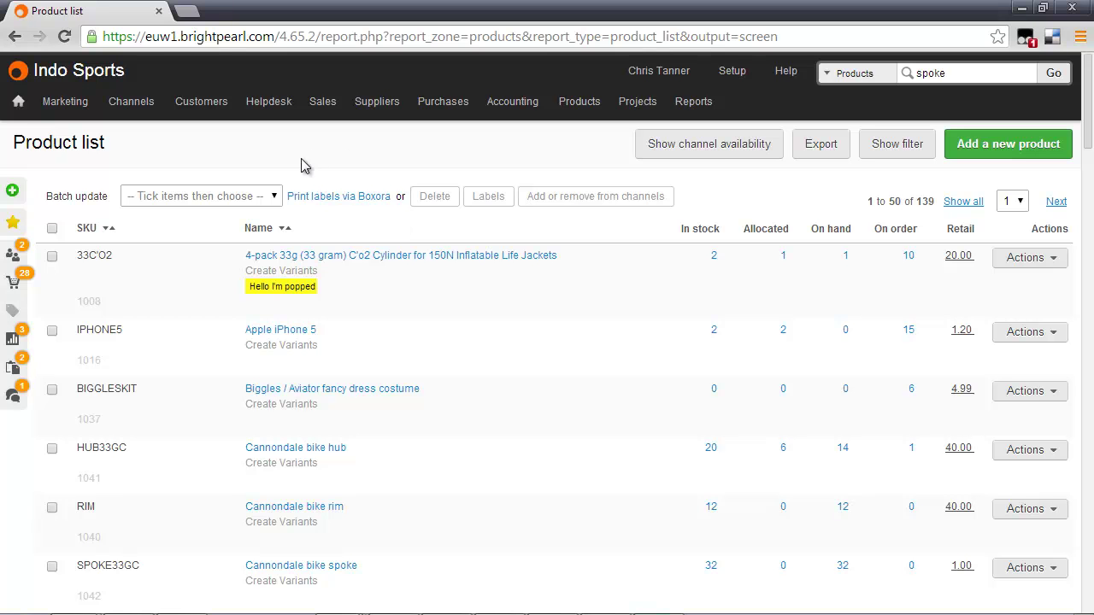
Tick the 33C'O2 product's checkbox in the Brightpearl product list.
click(52, 256)
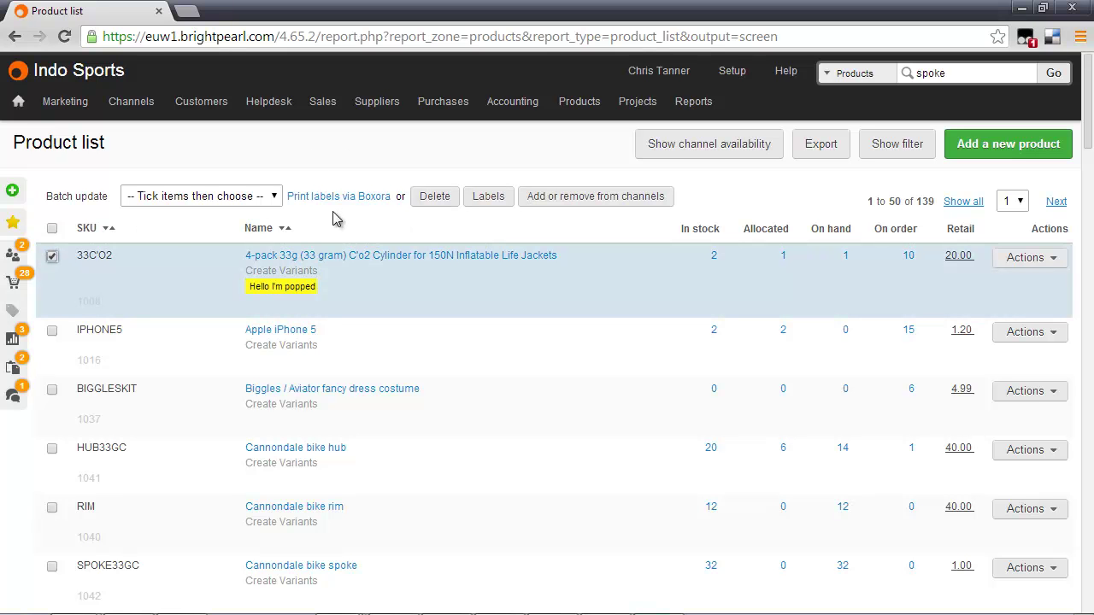